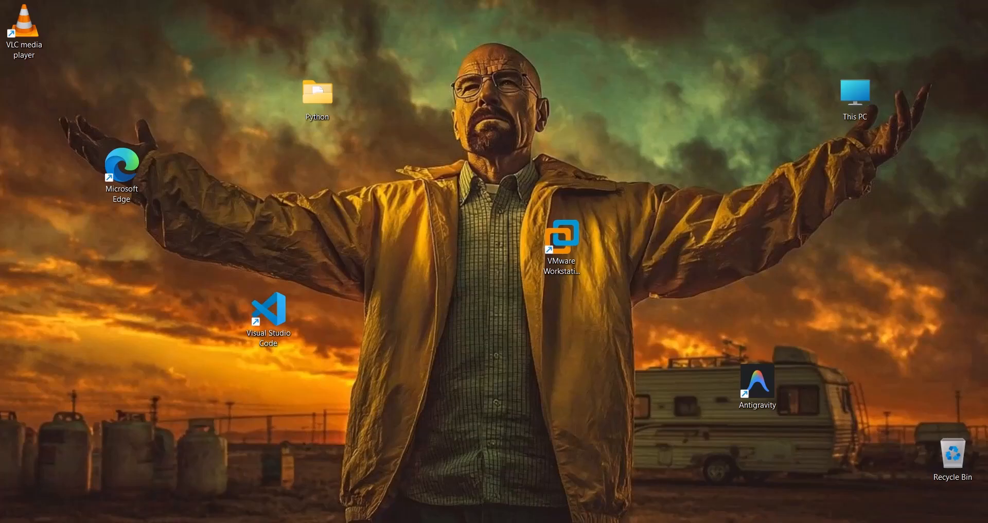
Step: Switch to the AWS console in Microsoft Edge, find EC2 and start launching a new instance from the Instances page
key(alt+Tab)
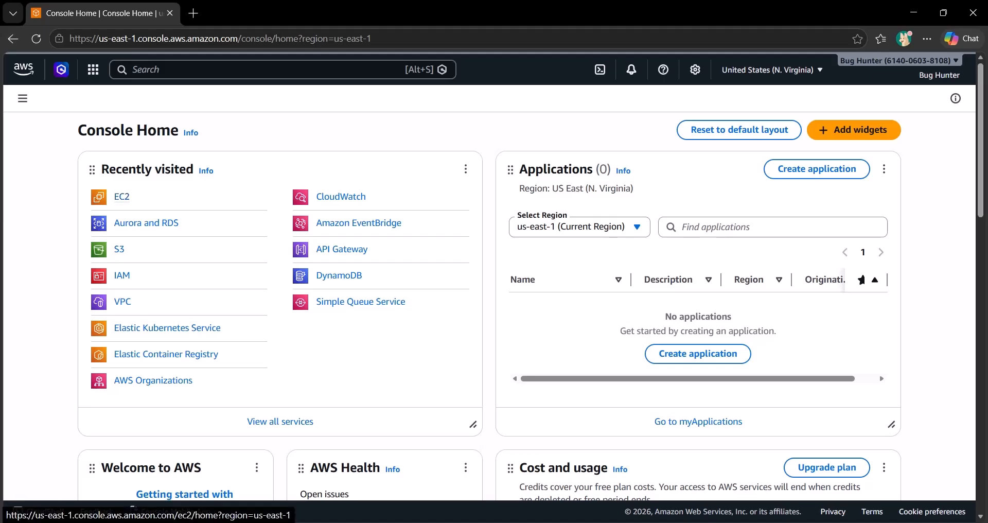
key(alt+s)
text(ec2)
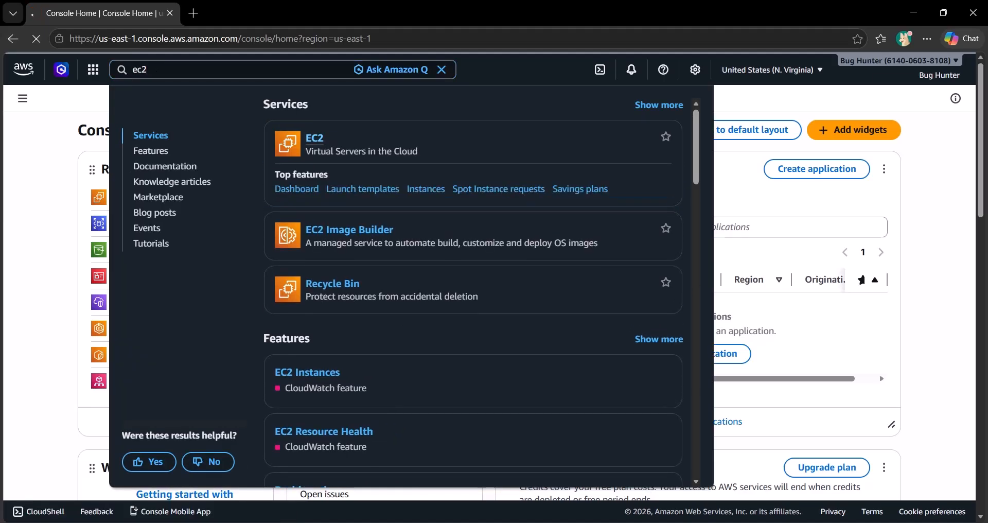
key(Return)
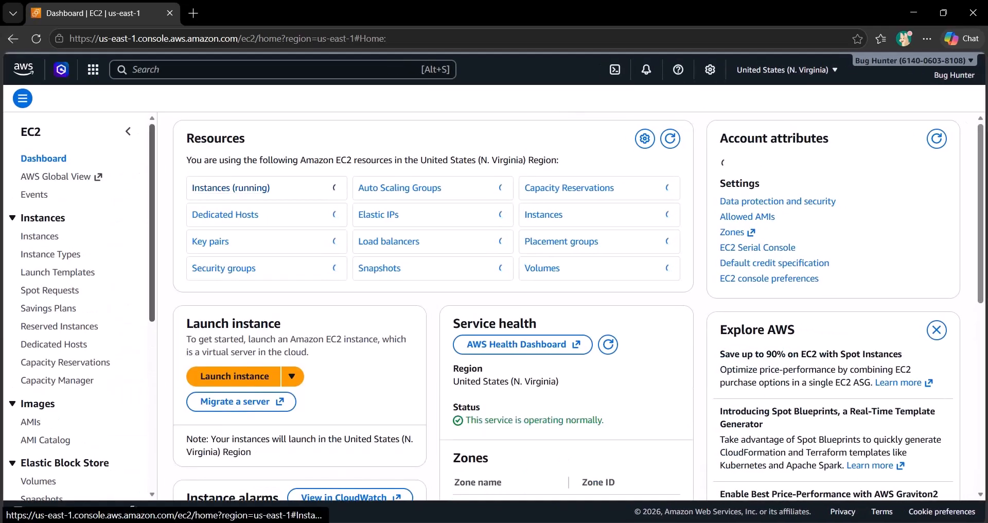
click(39, 237)
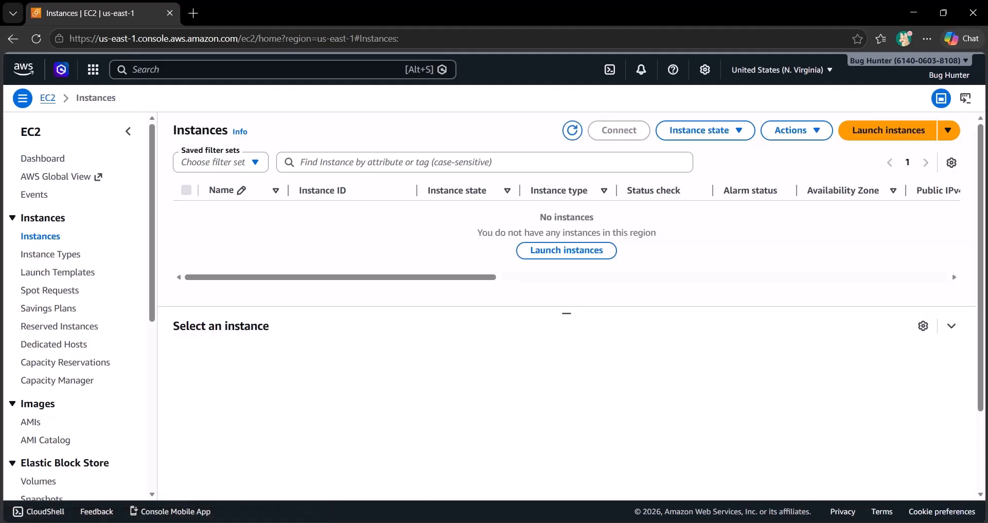
click(888, 130)
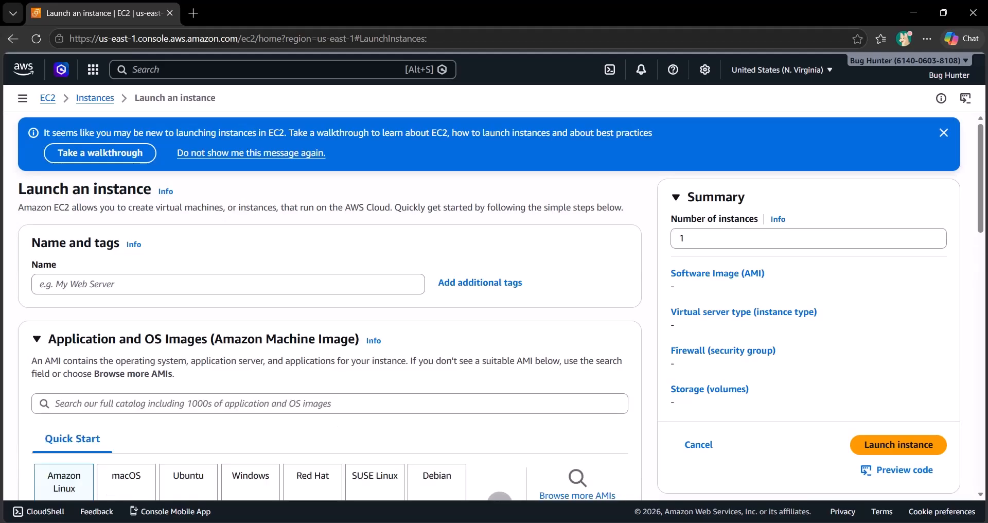
Step: Dismiss the walkthrough banner and name the new instance YouTube
scroll(495, 309, down, 2)
scroll(494, 309, up, 1)
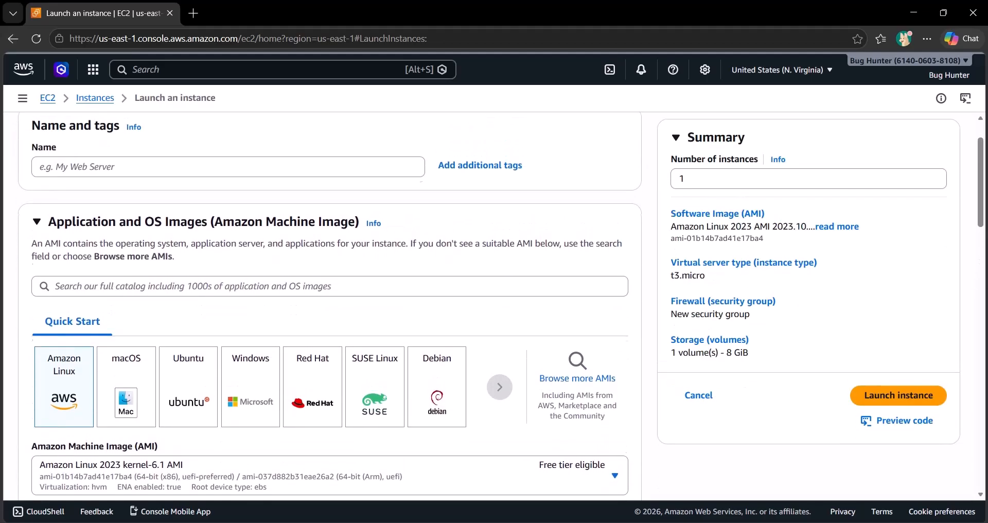
scroll(494, 308, up, 2)
click(228, 279)
click(944, 127)
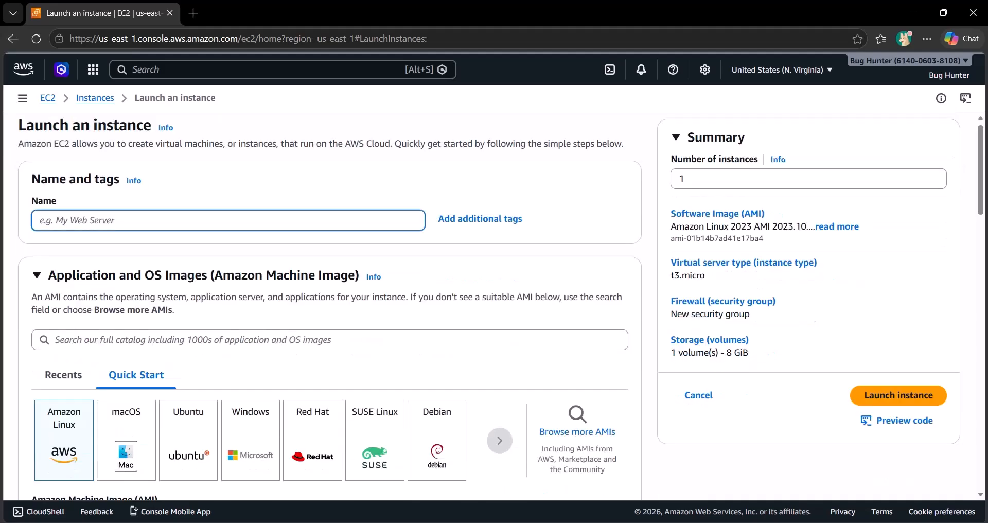
text(Yopu)
key(BackSpace)
key(BackSpace)
text(uTube)
Step: Choose Ubuntu as the instance's quick-start operating system image
scroll(329, 304, down, 5)
scroll(329, 303, up, 3)
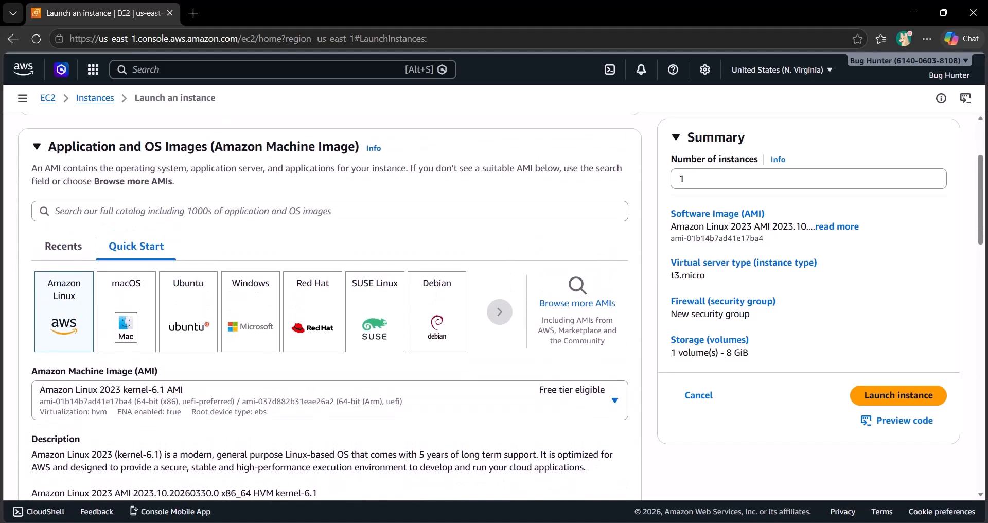
click(500, 312)
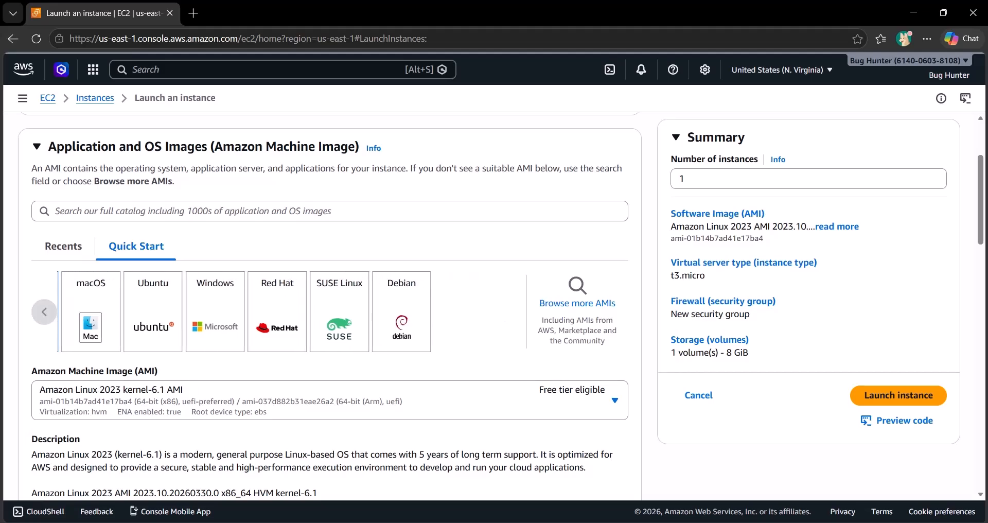
click(44, 312)
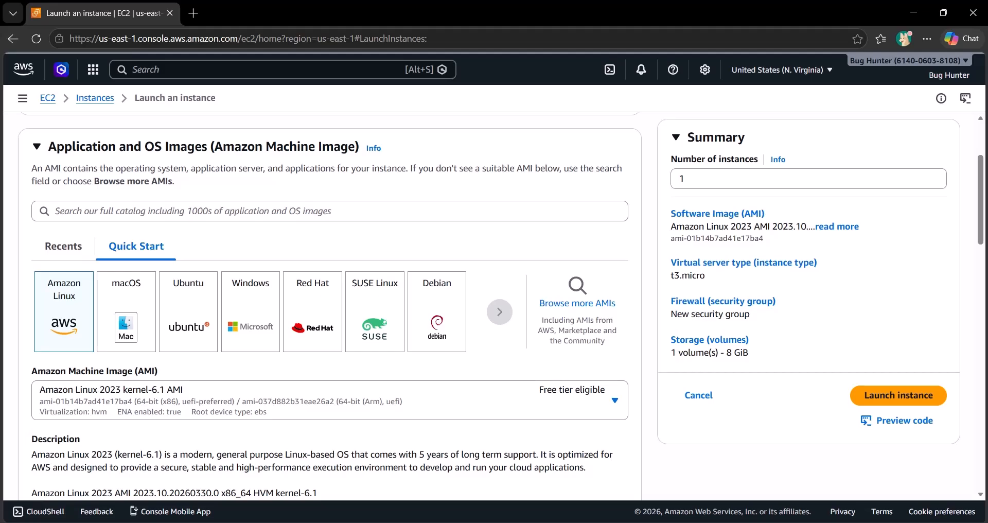
click(188, 312)
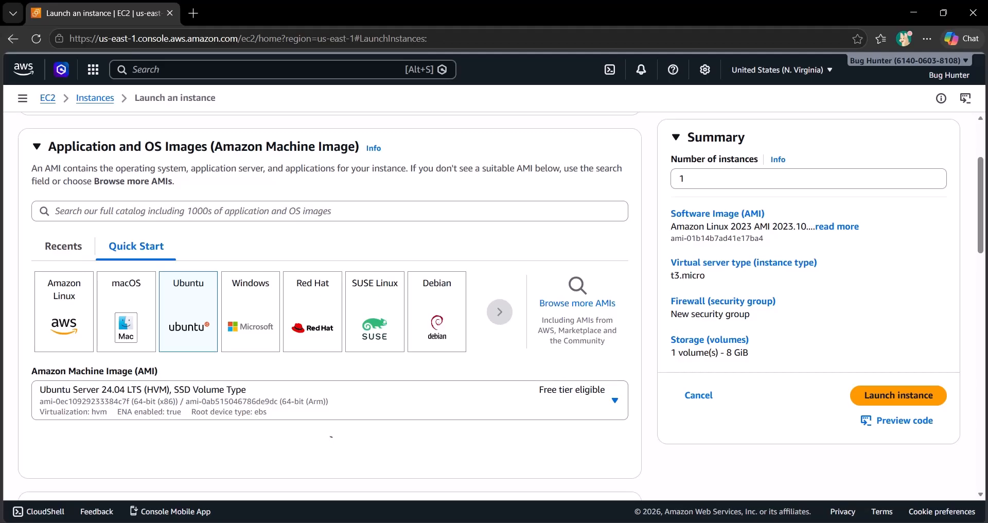
Step: Examine the free-tier-eligible options offered for the instance type, including their vCPU, memory and hourly pricing
scroll(329, 309, down, 4)
scroll(430, 354, down, 1)
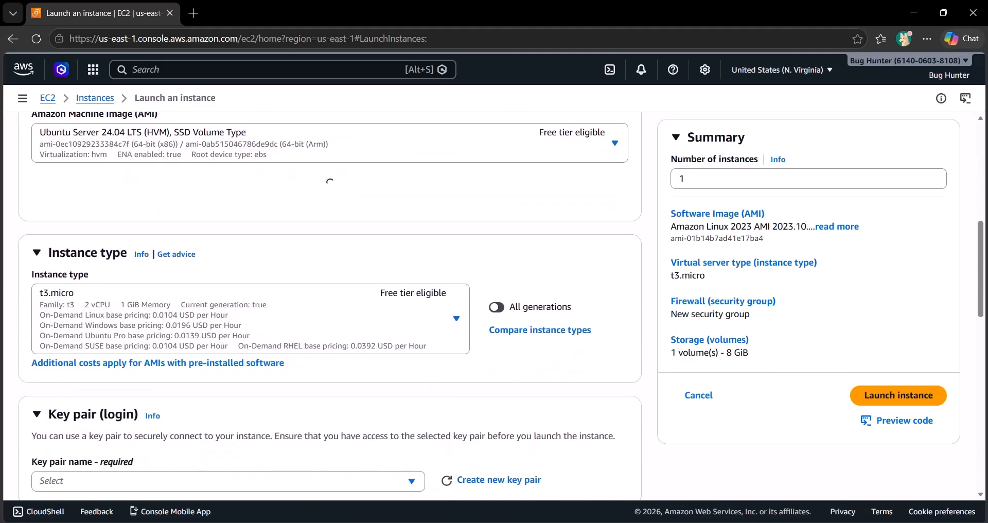
scroll(430, 354, down, 1)
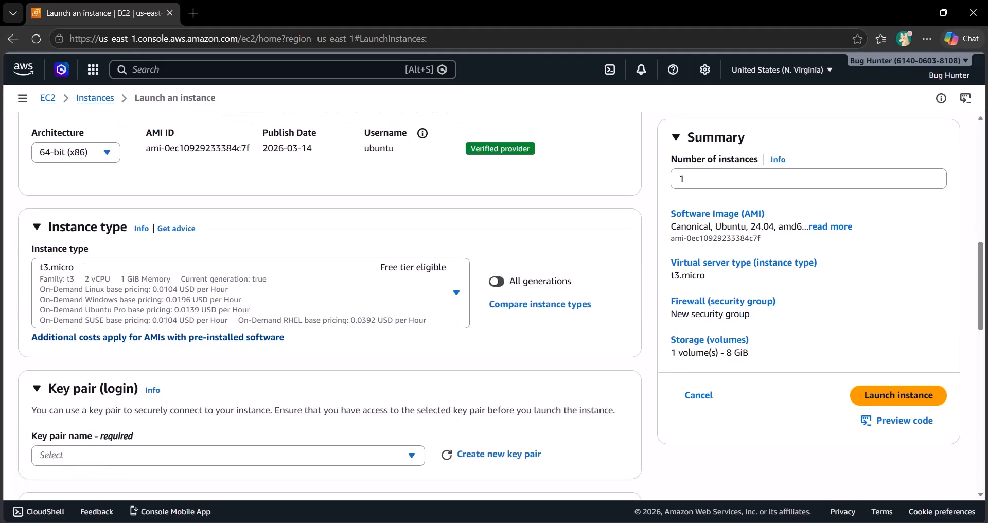
scroll(412, 334, down, 1)
scroll(255, 263, down, 1)
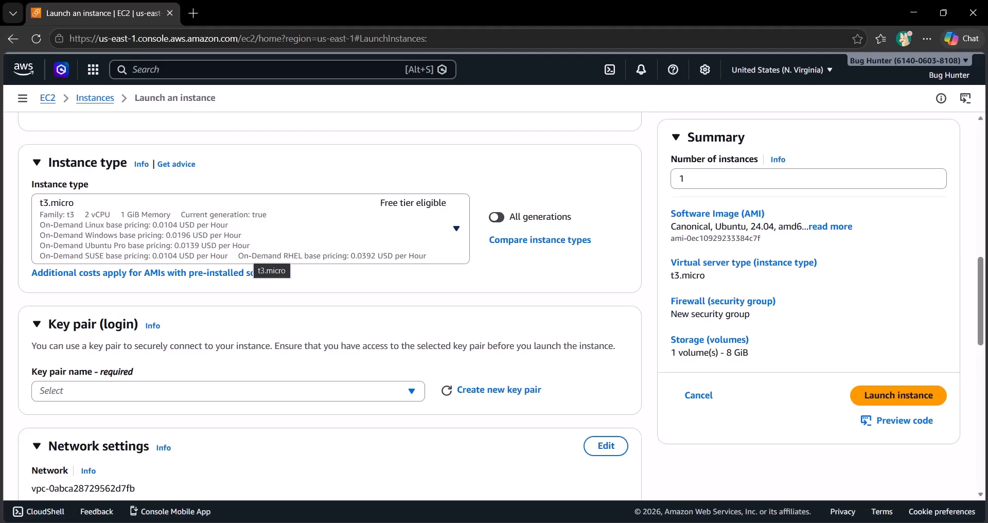
click(252, 257)
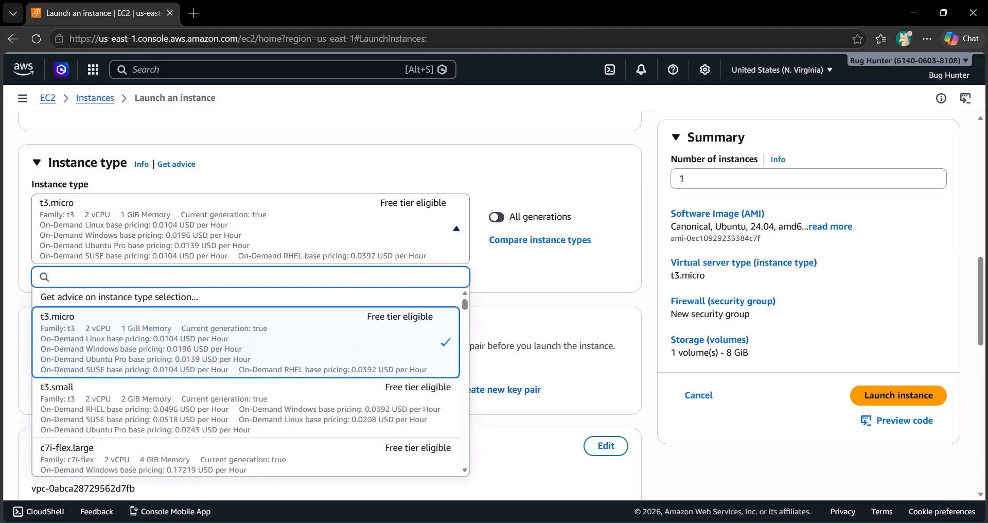
scroll(246, 355, down, 10)
scroll(246, 355, up, 10)
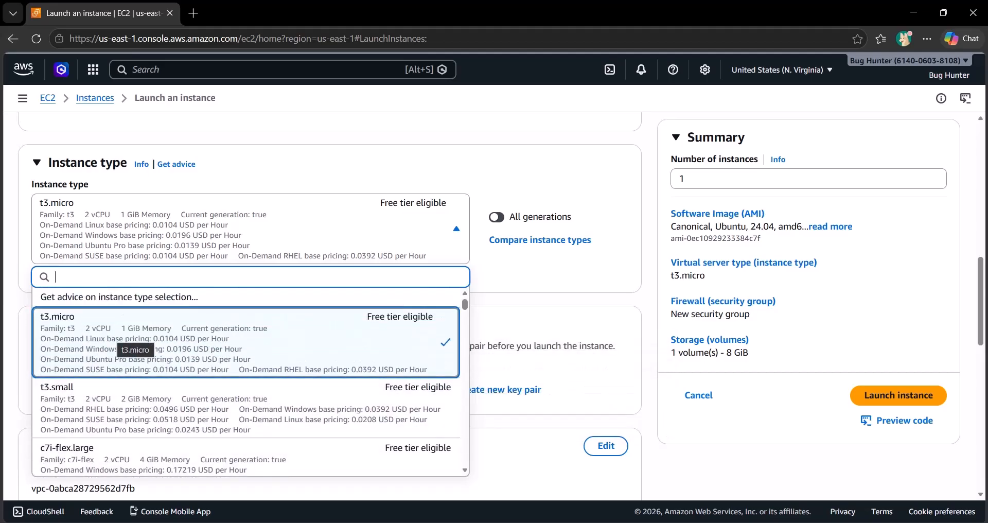
scroll(160, 350, down, 1)
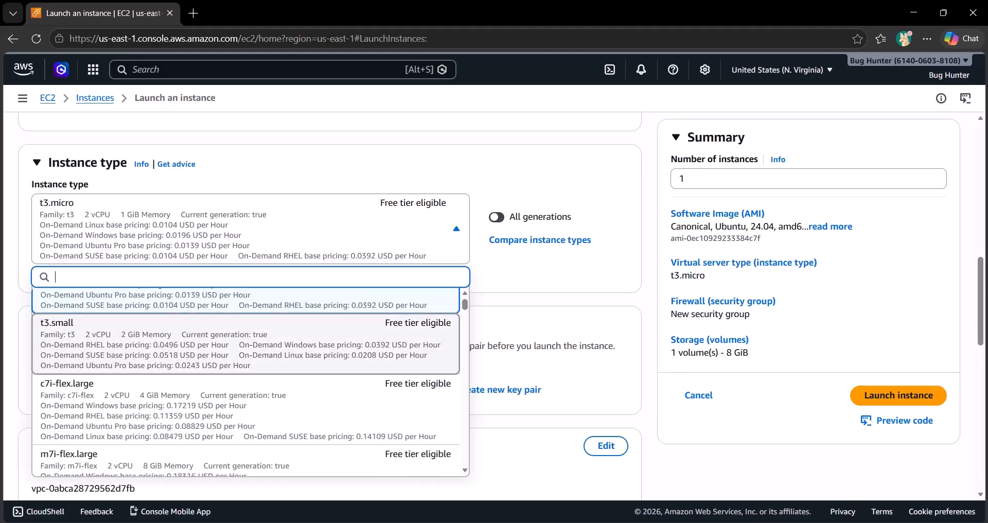
scroll(160, 350, down, 1)
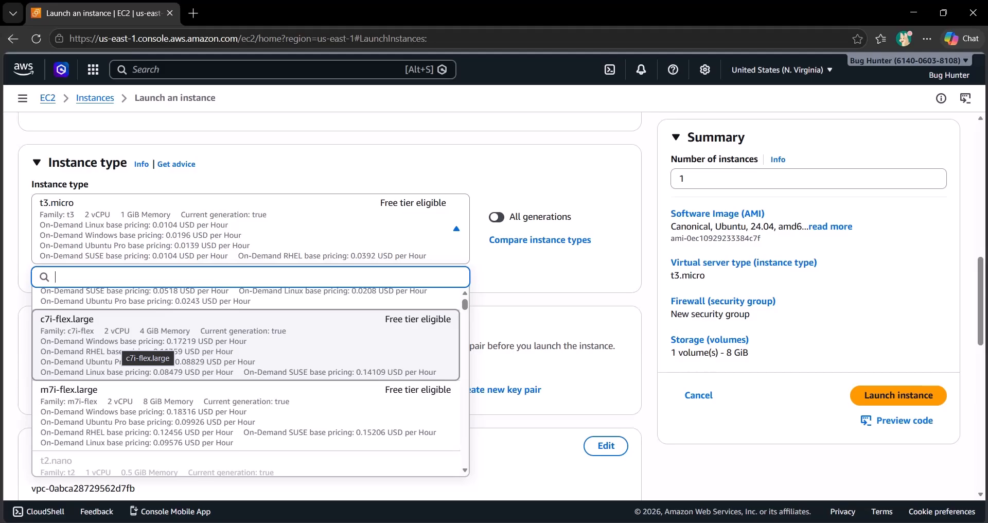
scroll(160, 349, down, 1)
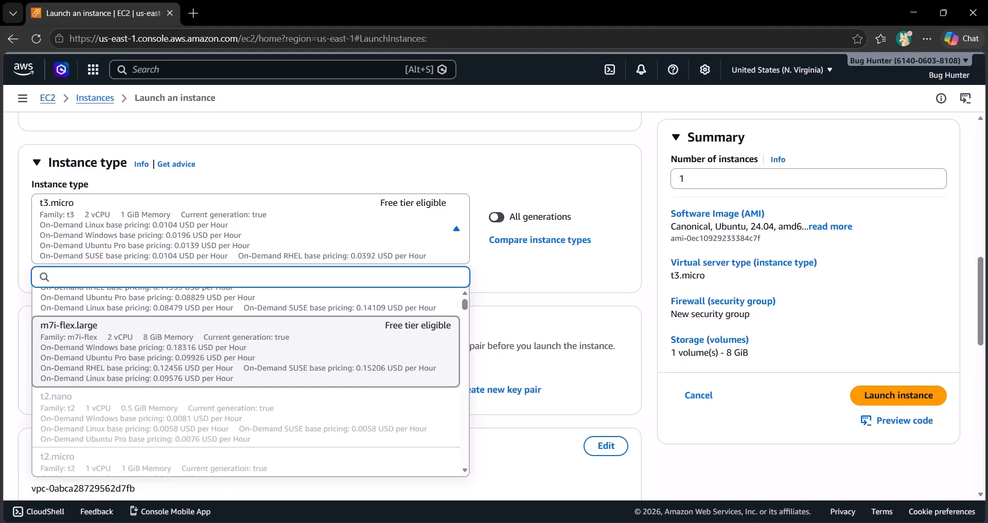
key(Escape)
Step: Create a new RSA key pair named YouTube in .pem format for logging in to the instance
scroll(329, 304, down, 1)
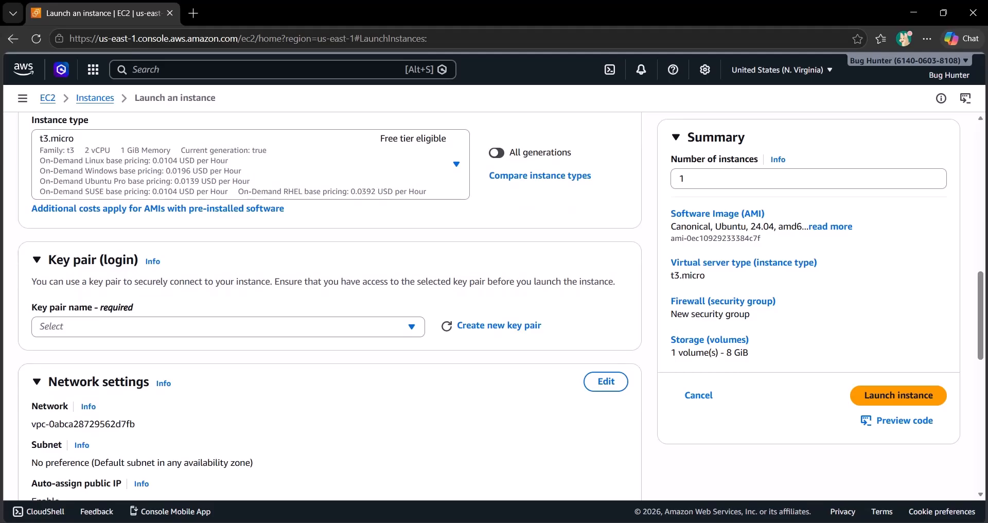
scroll(330, 303, down, 1)
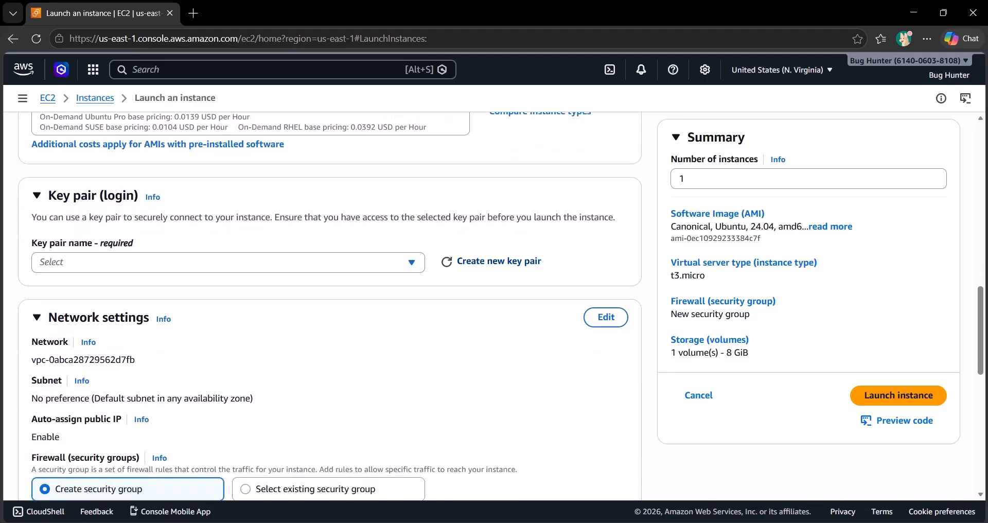
click(499, 261)
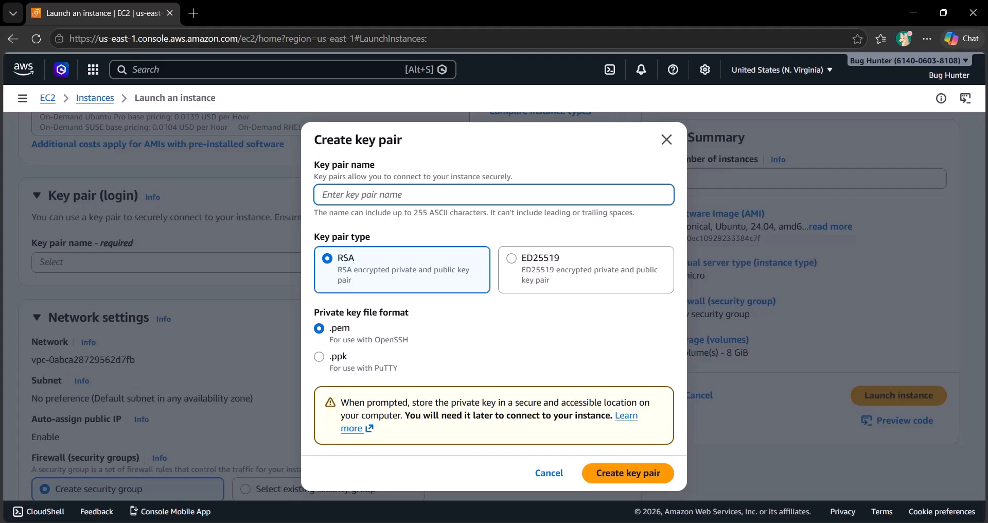
text(YouTue)
key(BackSpace)
text(be)
click(628, 473)
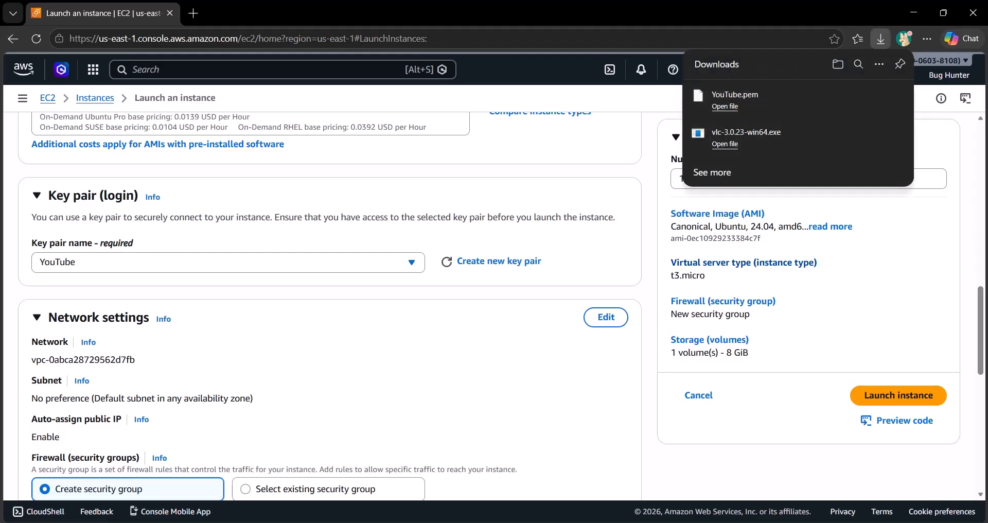
Step: Edit the network settings, naming the new security group YouTube and describing it as Youtube Demo
scroll(329, 309, down, 3)
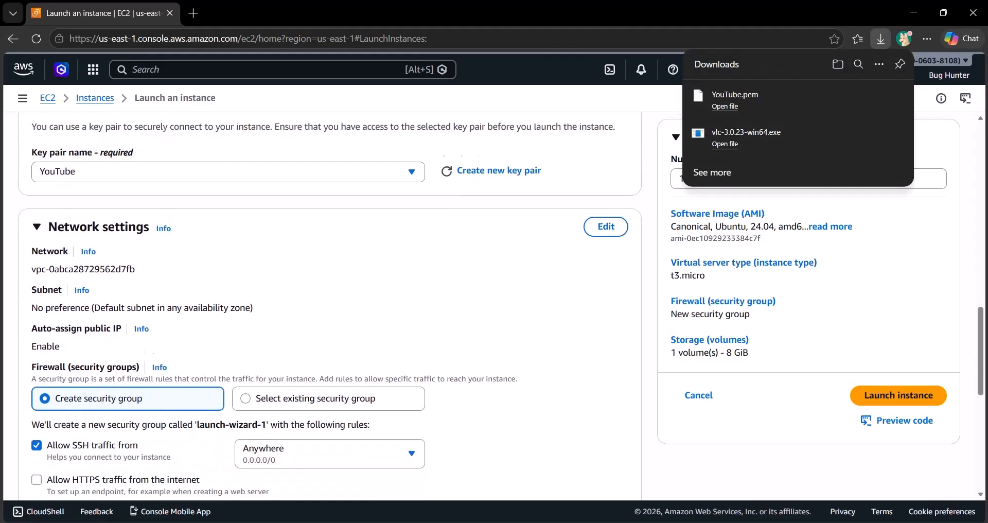
scroll(329, 309, down, 1)
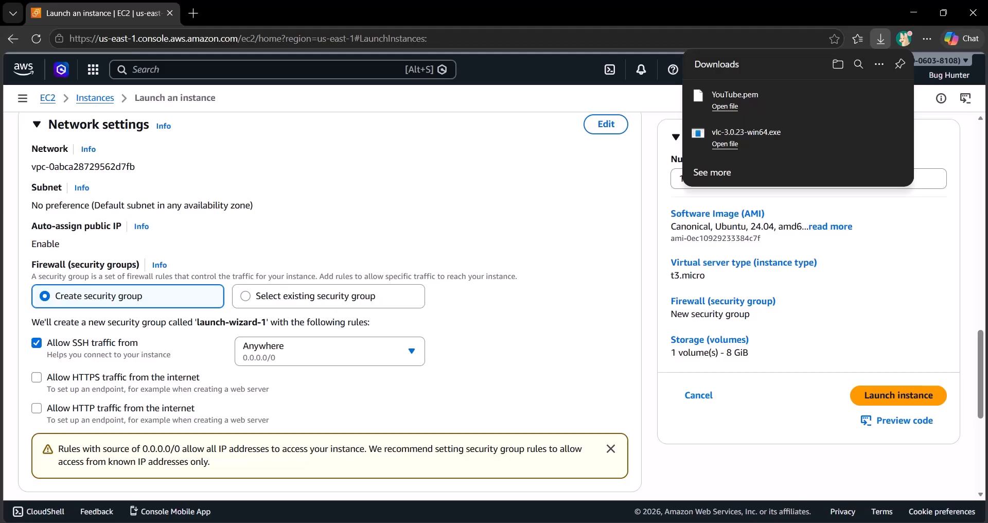
click(606, 125)
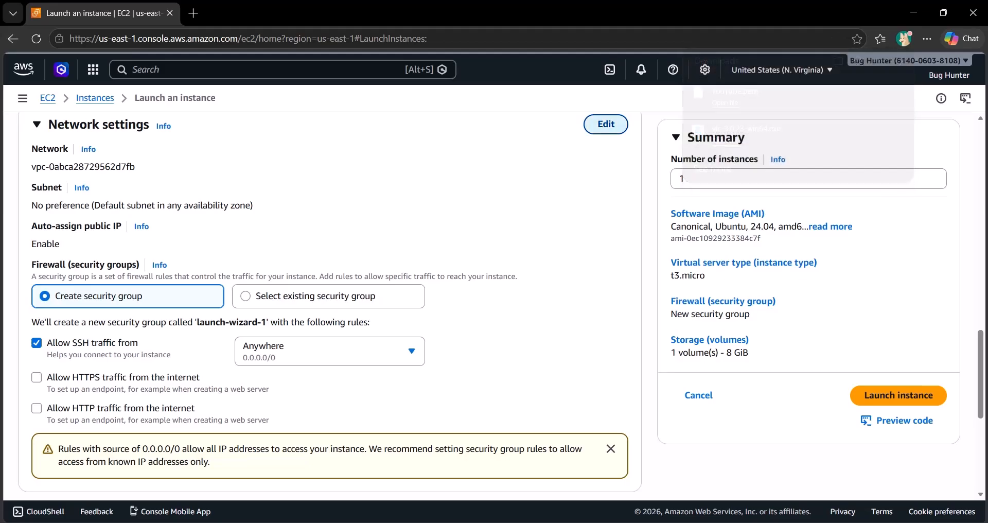
scroll(329, 309, down, 1)
scroll(227, 309, down, 1)
triple_click(73, 281)
text(Yo)
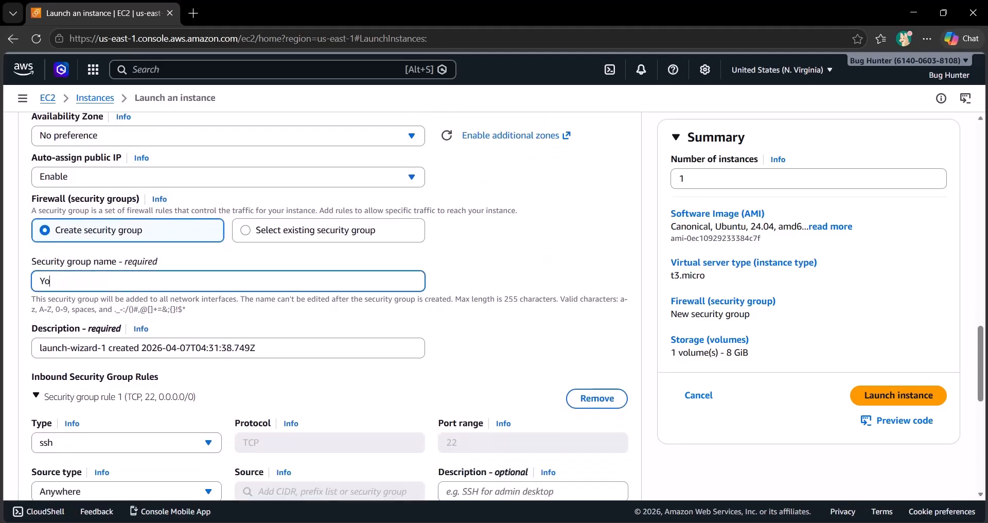
text(uTube)
scroll(330, 304, down, 1)
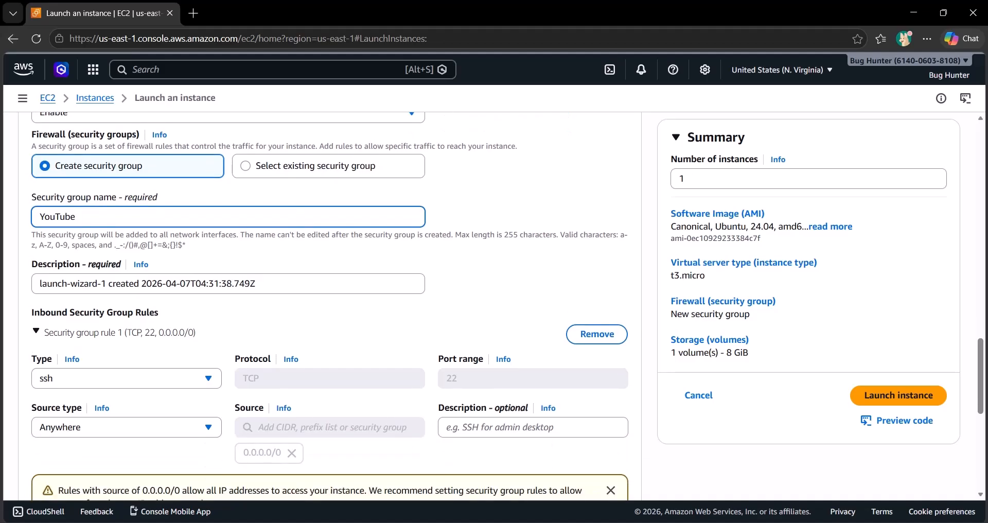
key(Tab)
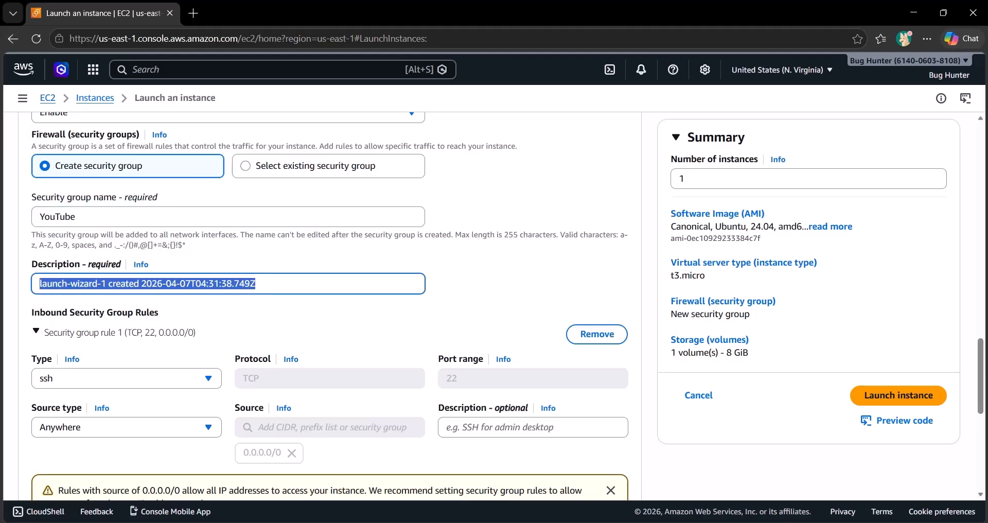
text(Youtube Demo)
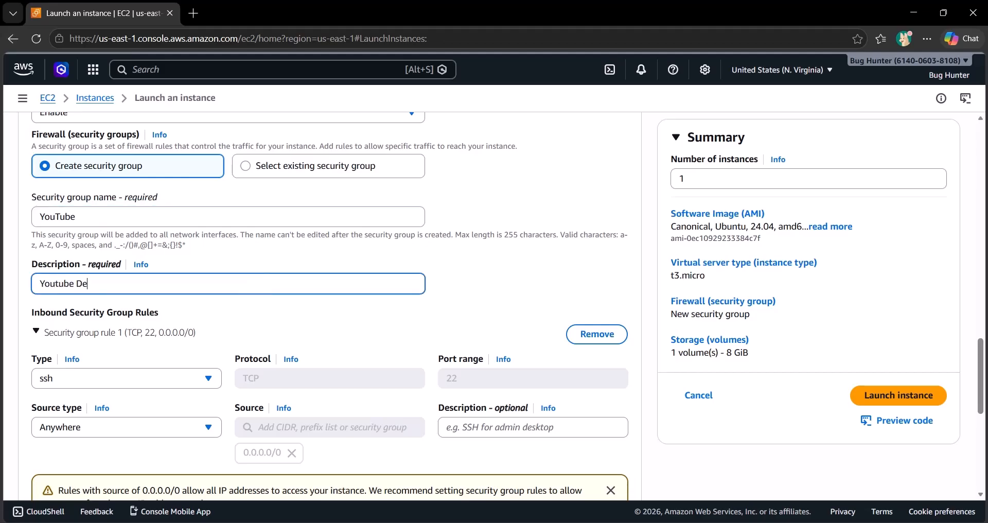
Step: Add a second inbound security group rule of type HTTP with the source type set to Anywhere
scroll(329, 309, down, 3)
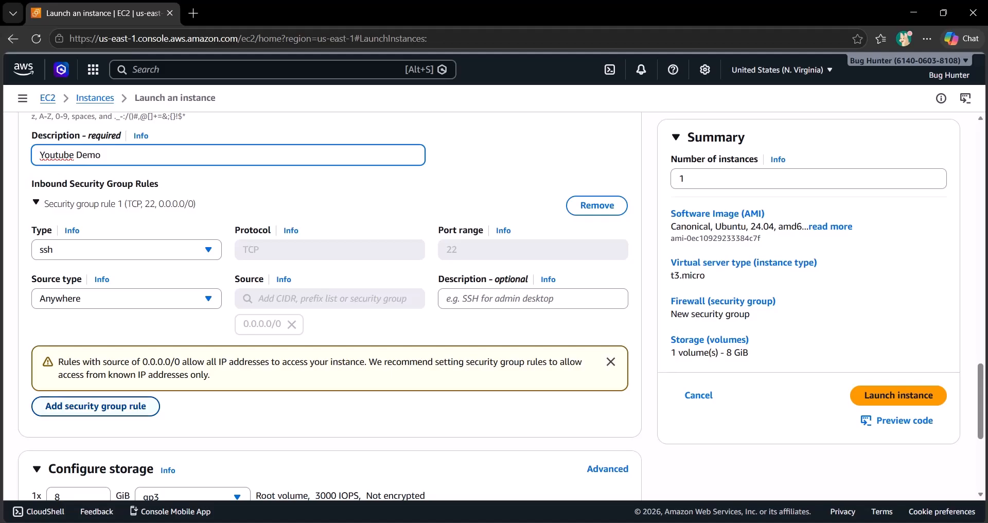
click(95, 407)
scroll(96, 406, down, 2)
click(126, 275)
key(Down)
key(Down)
key(Down)
key(Down)
key(Down)
key(Down)
key(Down)
key(Down)
key(Down)
key(Down)
key(Down)
key(Down)
key(Down)
key(Down)
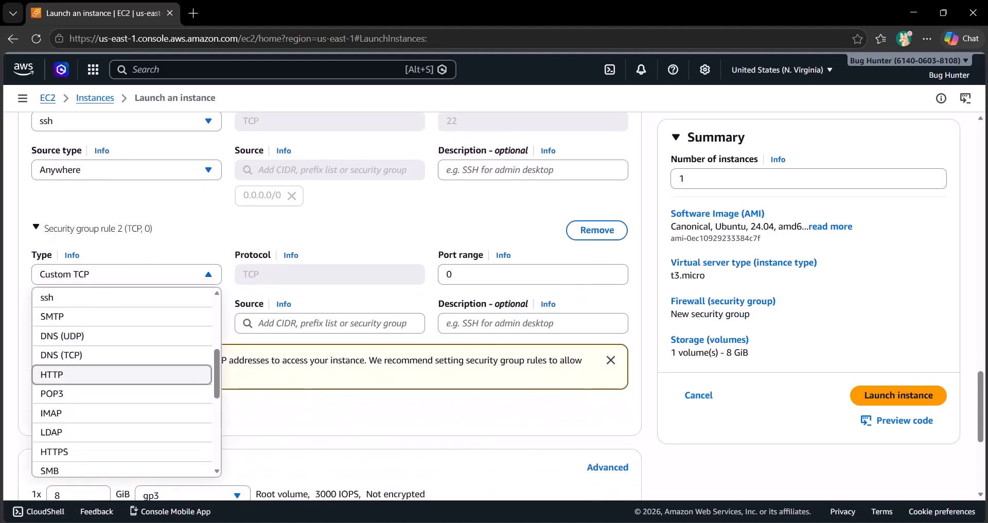
key(Return)
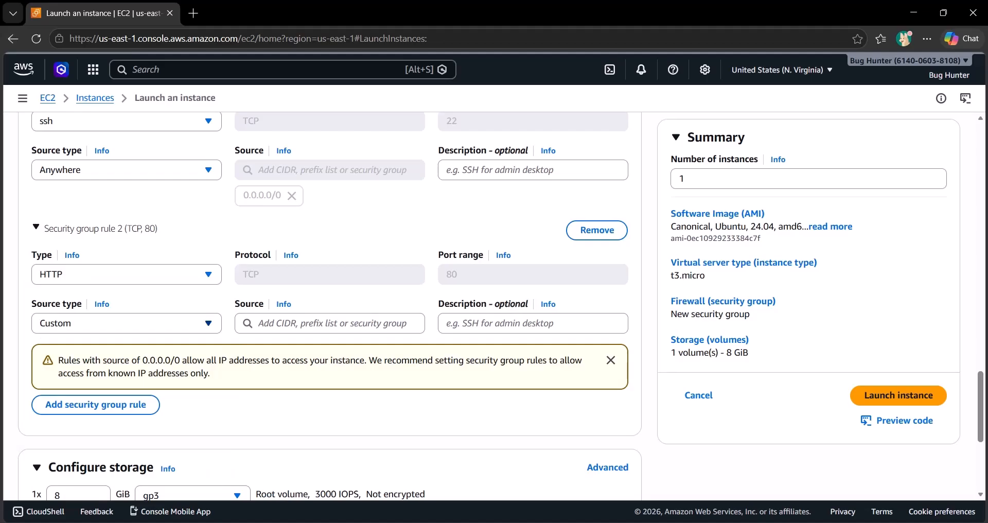
click(126, 324)
click(126, 346)
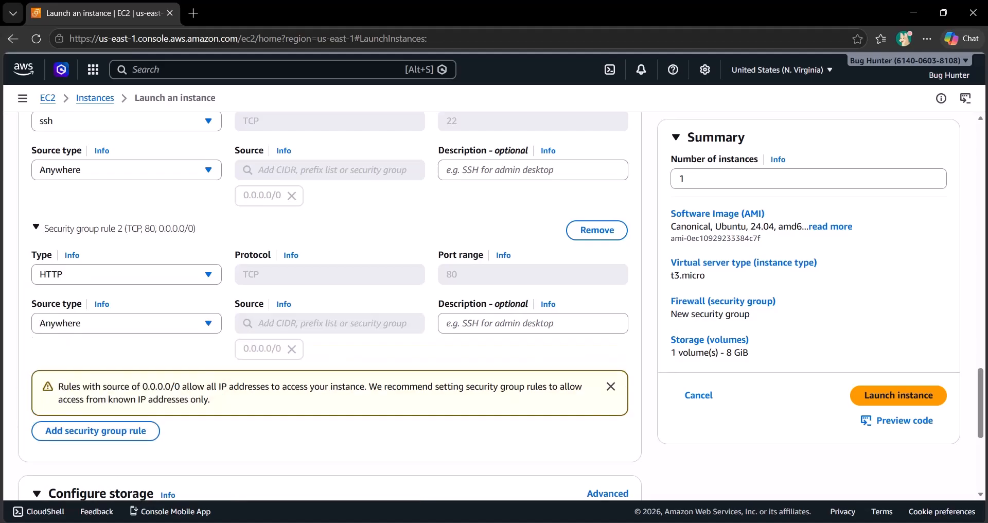
click(126, 324)
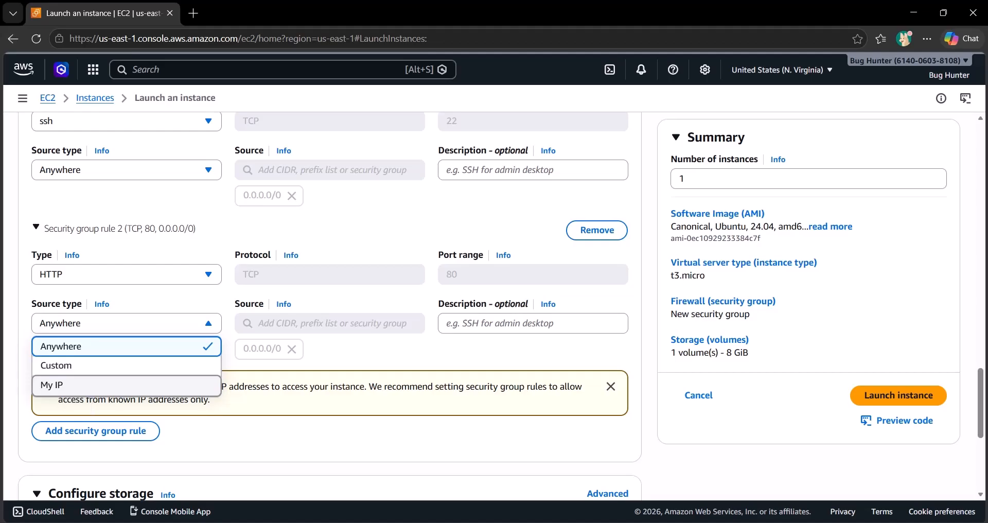
Step: Add a third inbound security group rule, leaving it as Custom TCP, and collapse its settings
click(96, 431)
scroll(95, 431, down, 3)
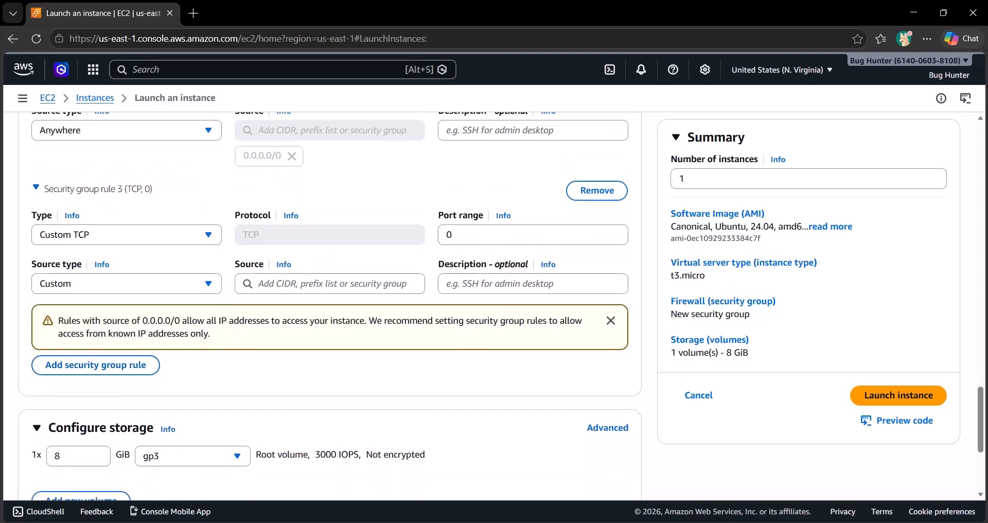
click(98, 189)
scroll(126, 309, up, 7)
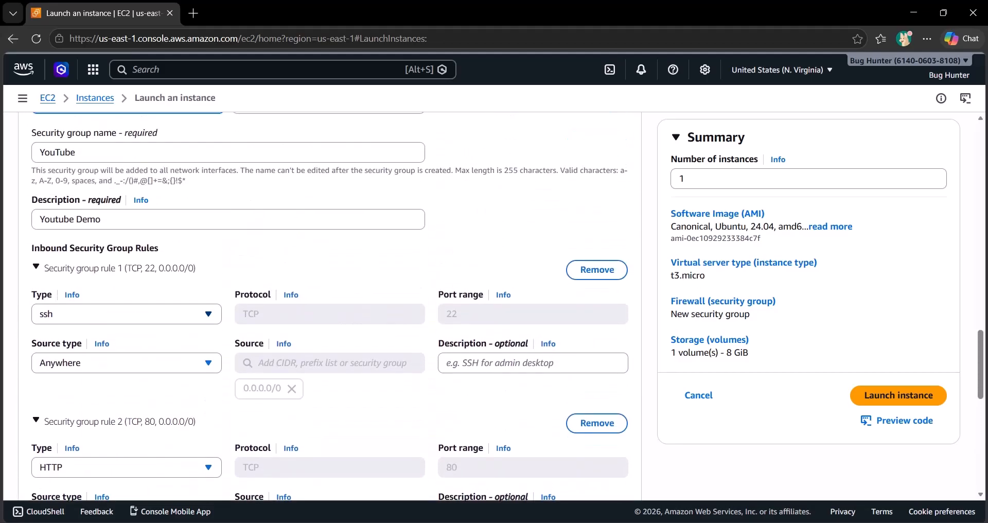
scroll(208, 362, down, 6)
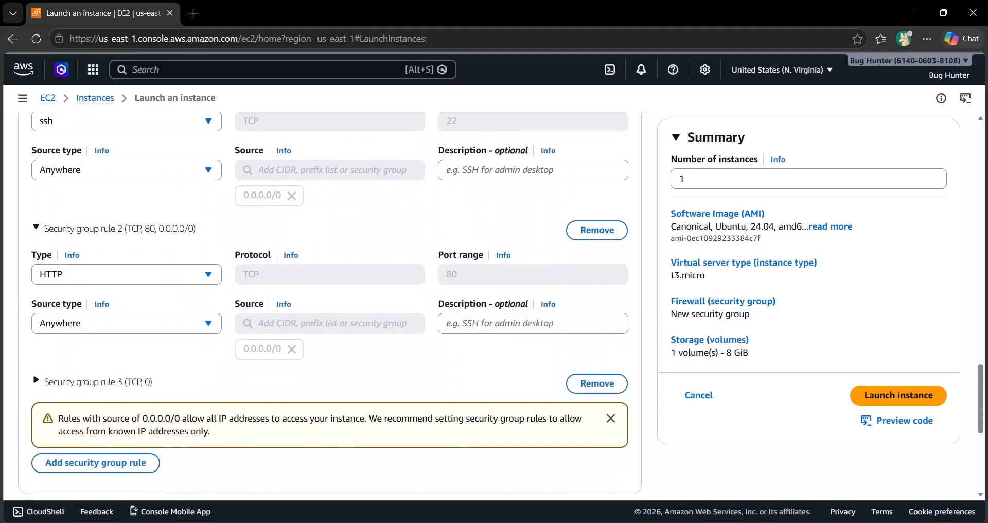
Step: Examine the root volume's storage settings and the options offered in the instance's advanced details
scroll(33, 447, down, 4)
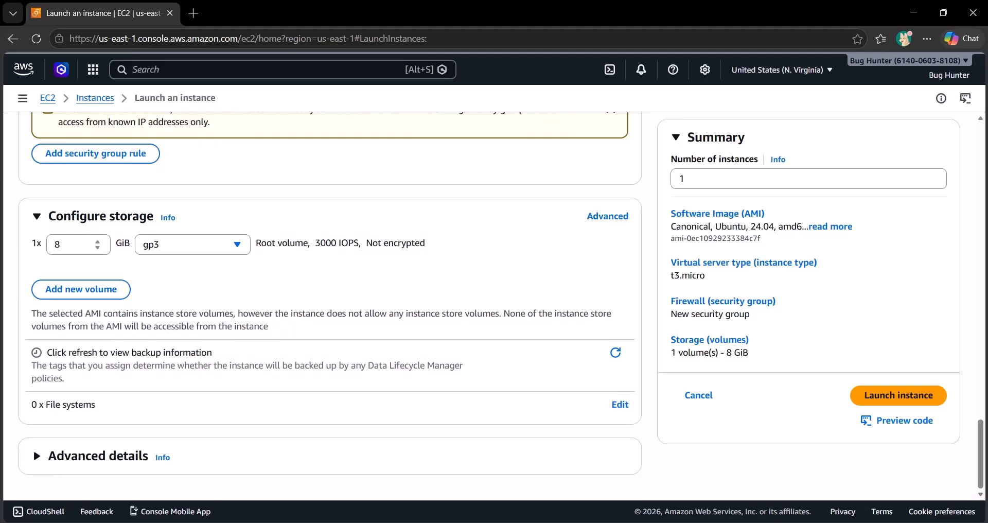
double_click(58, 245)
click(217, 275)
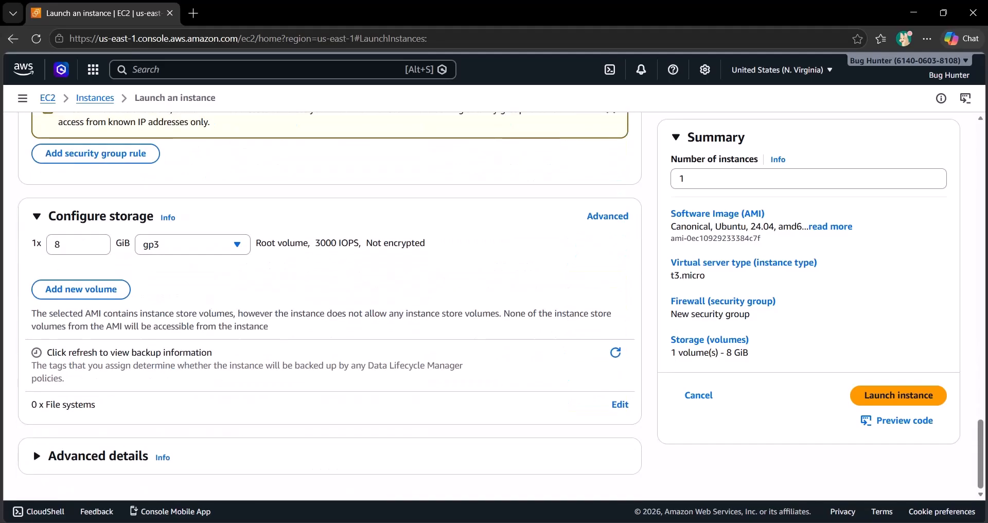
click(33, 447)
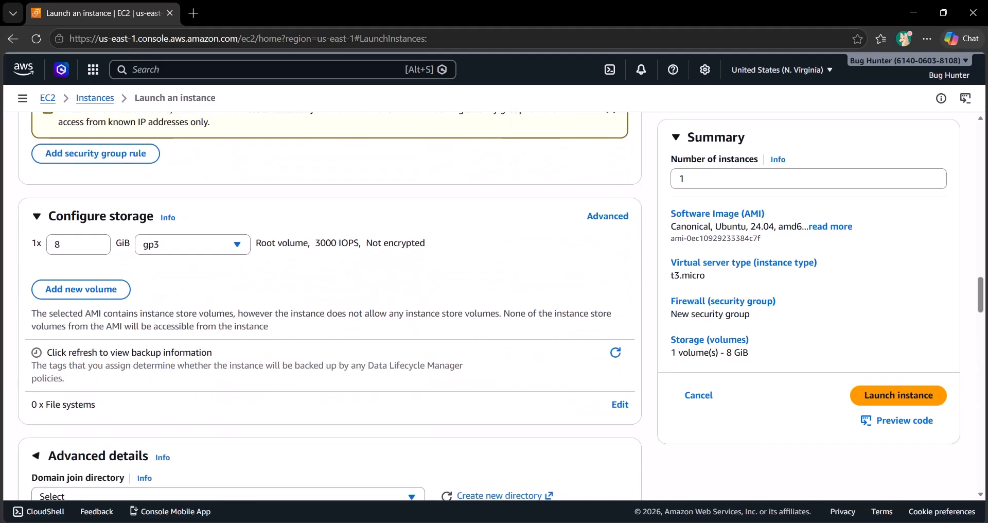
scroll(33, 446, down, 6)
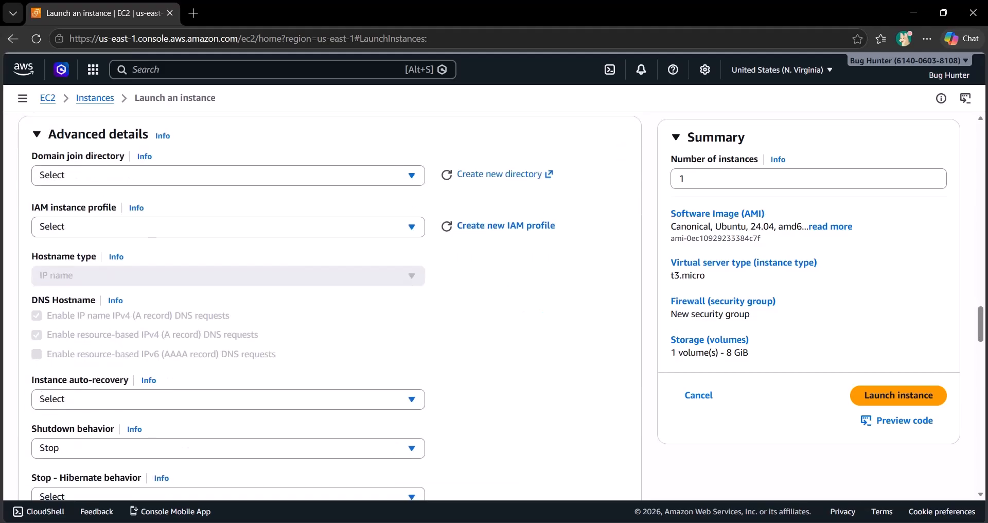
scroll(329, 309, down, 5)
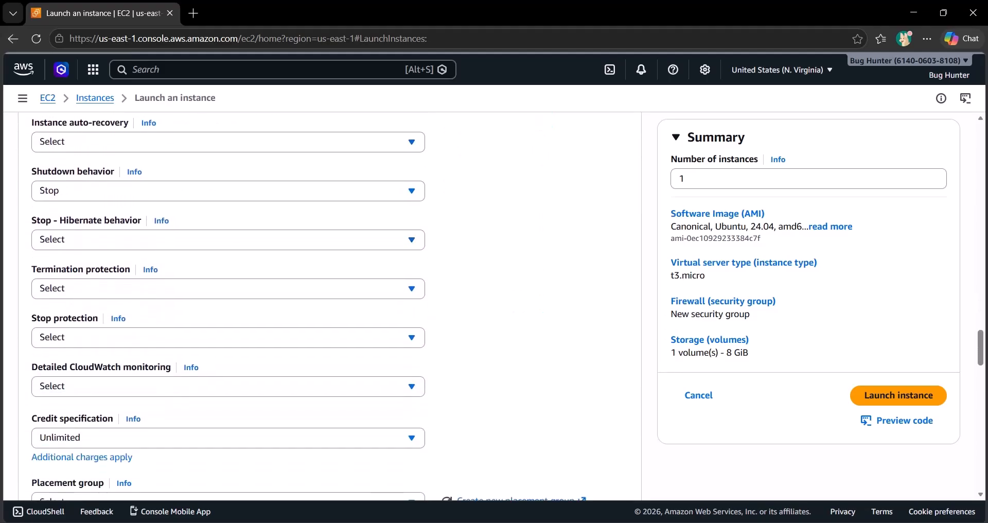
scroll(229, 306, down, 11)
scroll(229, 307, down, 7)
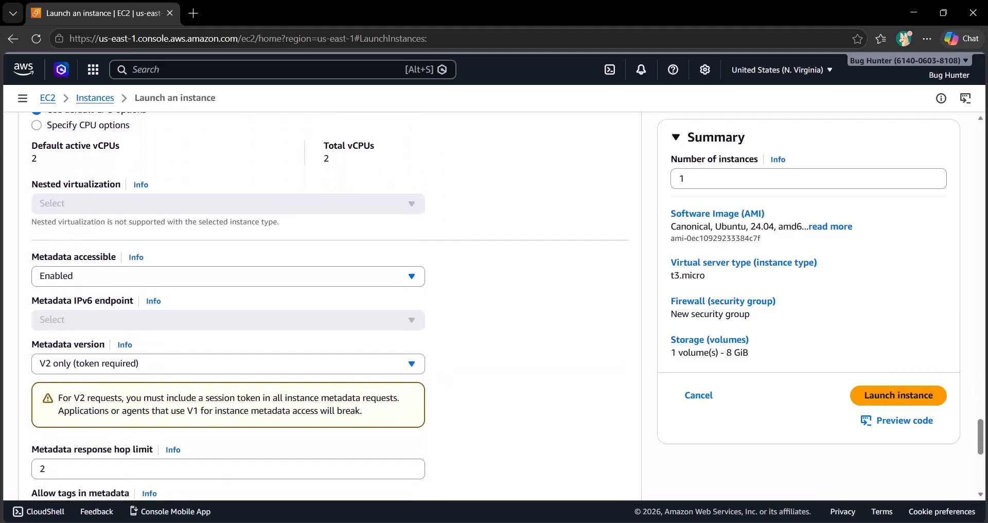
scroll(229, 306, down, 7)
Step: Enter the user data commands "sudo apt update -y" and "sudo apt install tree -y" on separate lines
click(228, 336)
drag(57, 184, 32, 185)
click(108, 184)
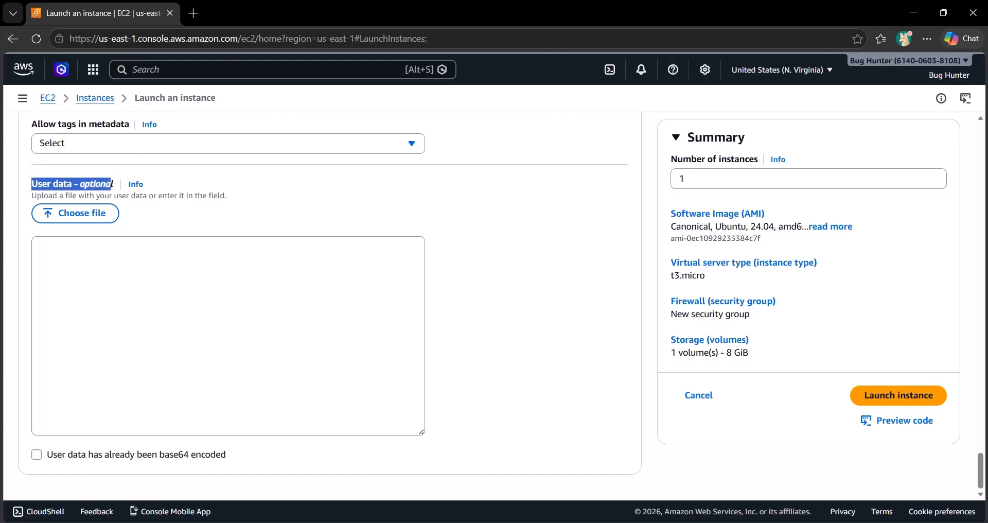
click(154, 299)
drag(105, 184, 74, 184)
click(155, 185)
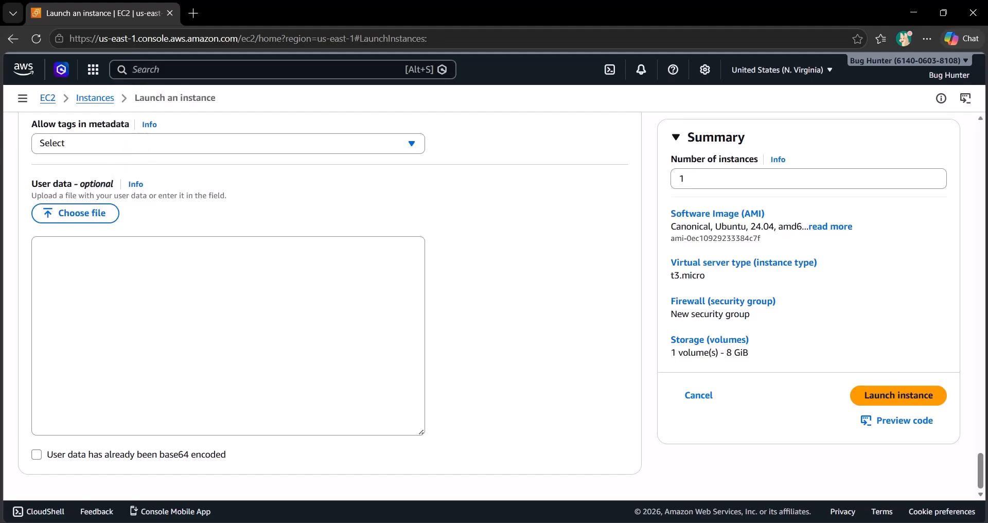
click(195, 309)
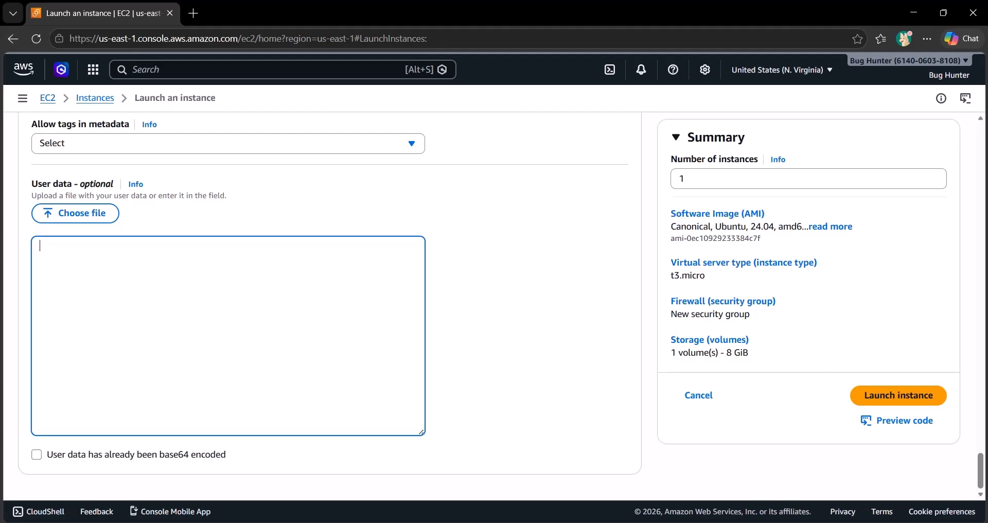
text(sudo ap)
text(t upda)
text(te -y )
text(sud)
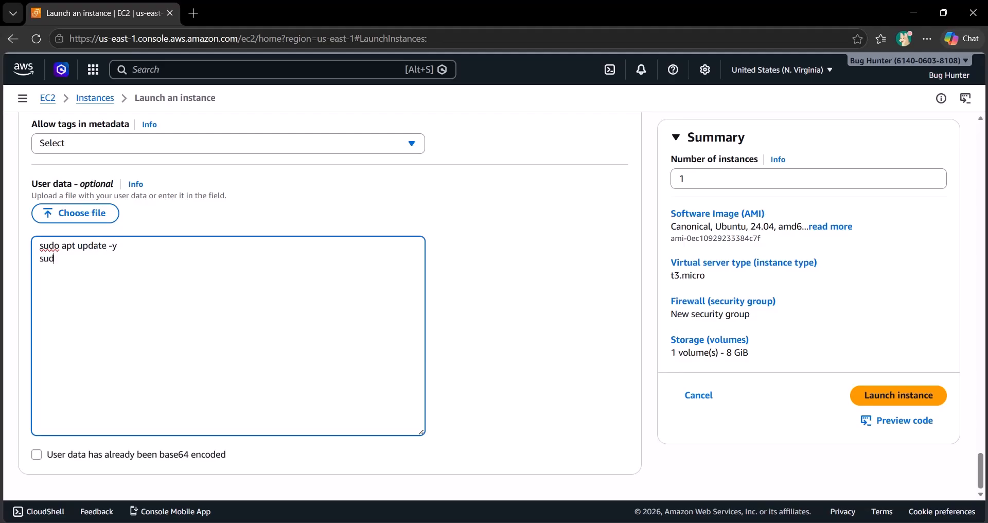
text(o apt install tree -y)
click(37, 455)
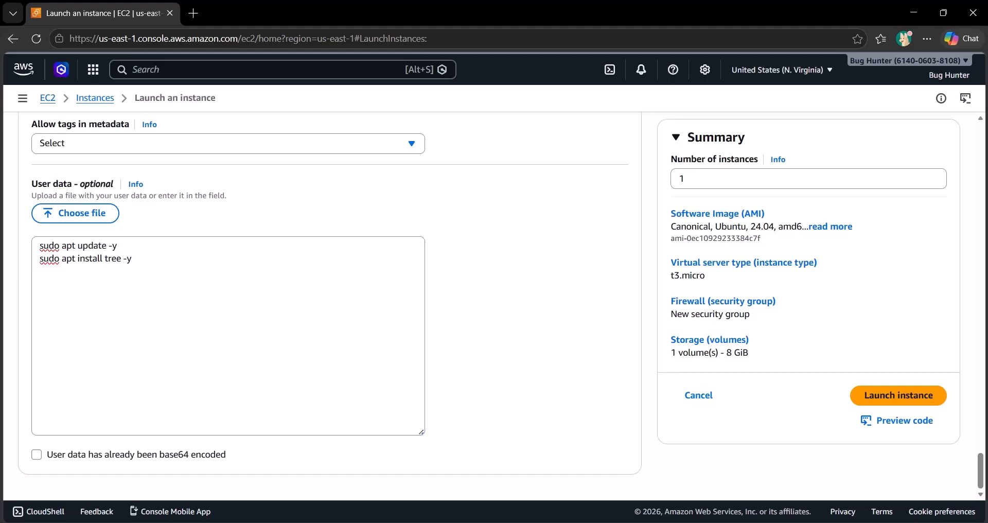
click(36, 455)
click(37, 455)
click(36, 454)
Step: Preview the CLI code generated for this instance launch, read through the commands and close the preview
scroll(37, 455, up, 4)
scroll(330, 309, up, 20)
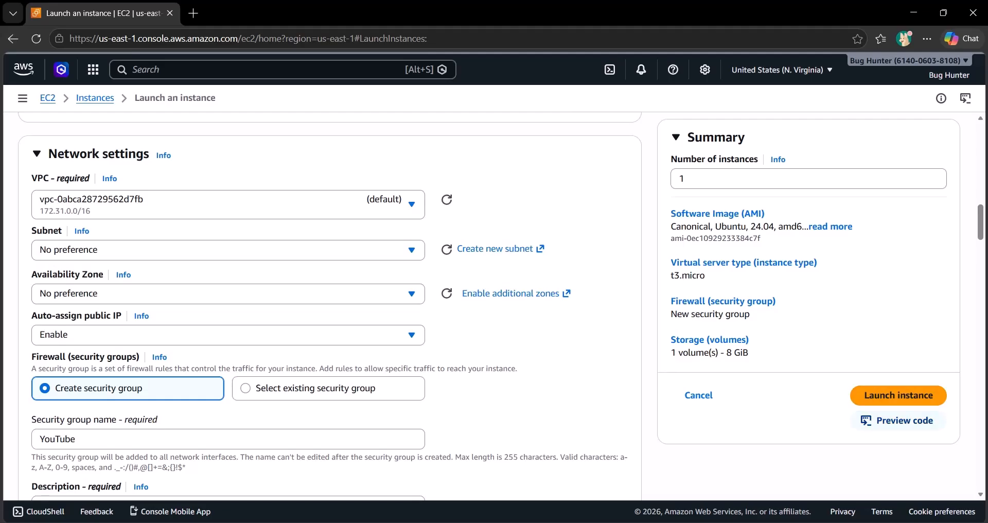
click(904, 420)
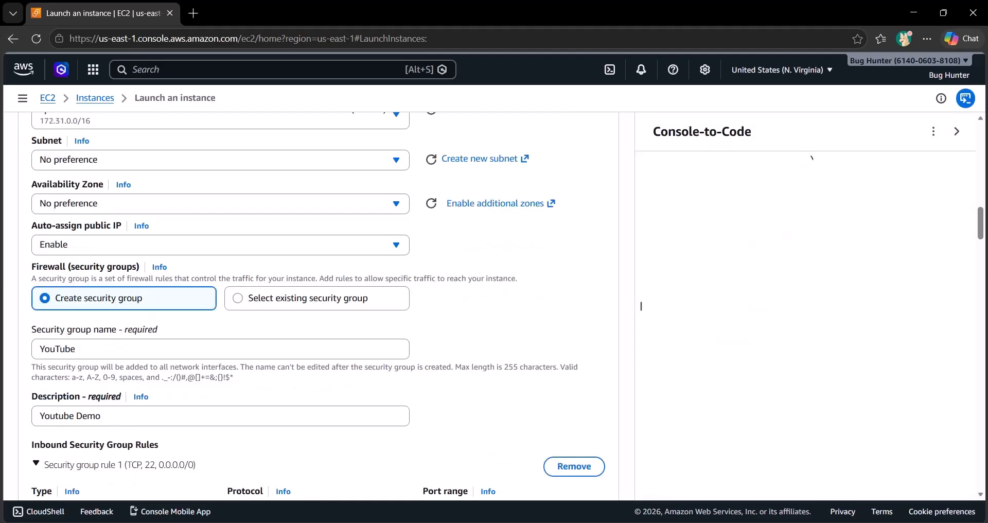
scroll(641, 306, down, 2)
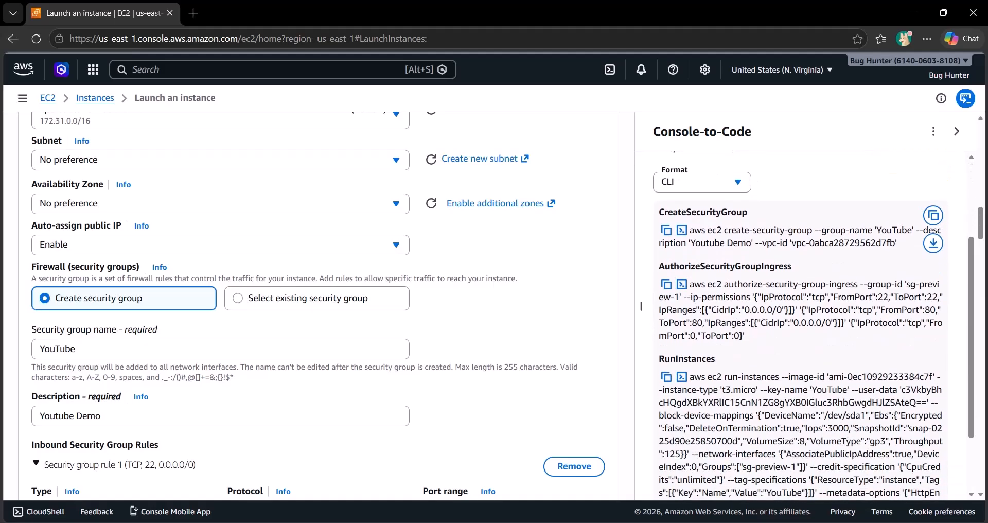
scroll(641, 306, down, 2)
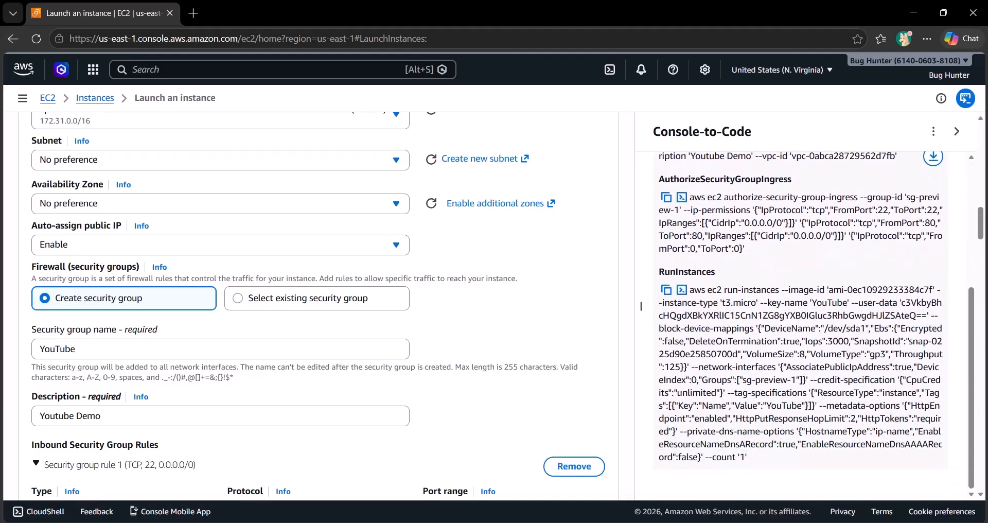
scroll(641, 306, up, 4)
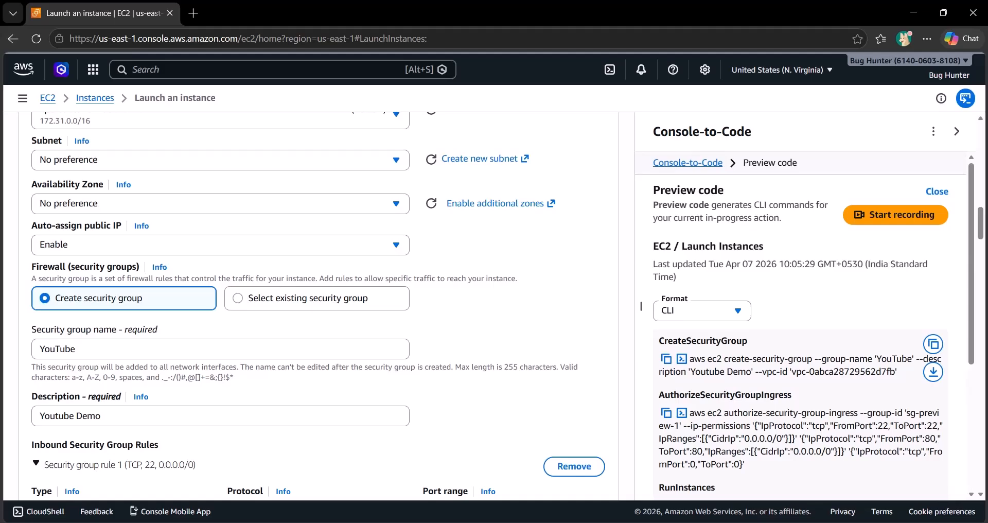
click(957, 132)
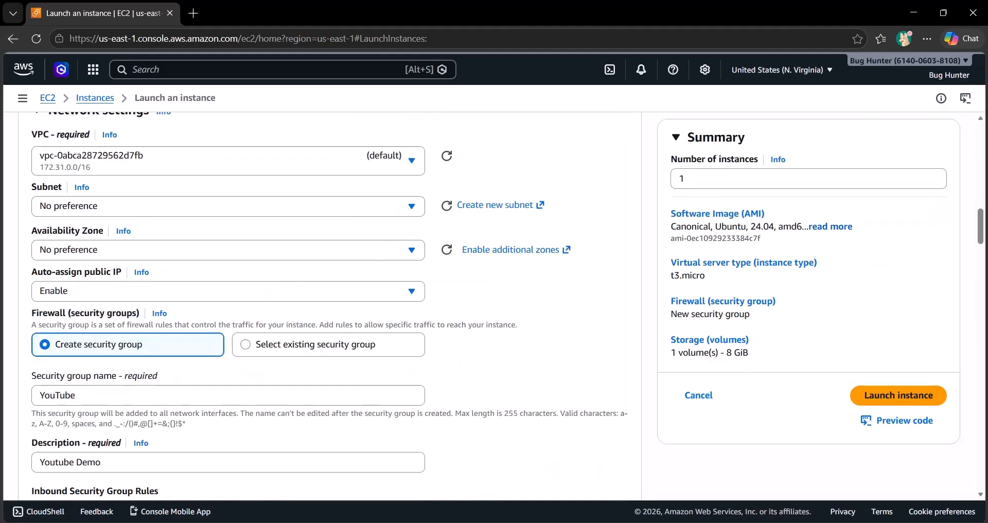
Step: Set the source of the third security group rule to 0.0.0.0/0 and launch the instance
scroll(329, 304, up, 15)
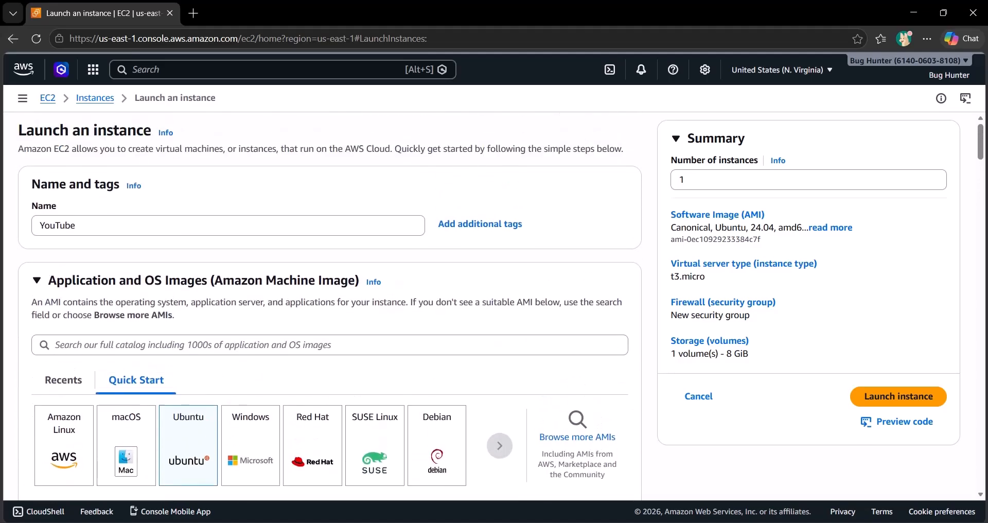
click(899, 395)
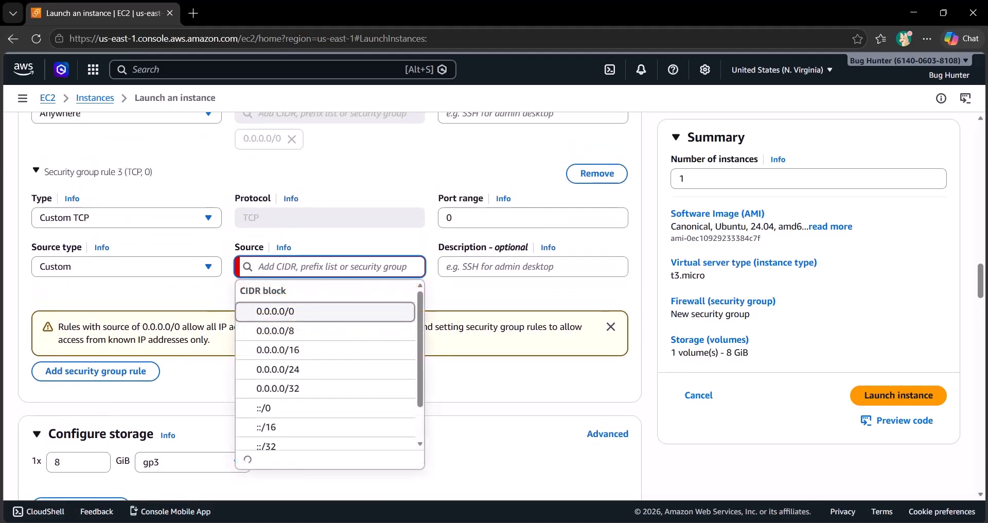
click(276, 311)
scroll(275, 312, up, 1)
click(899, 395)
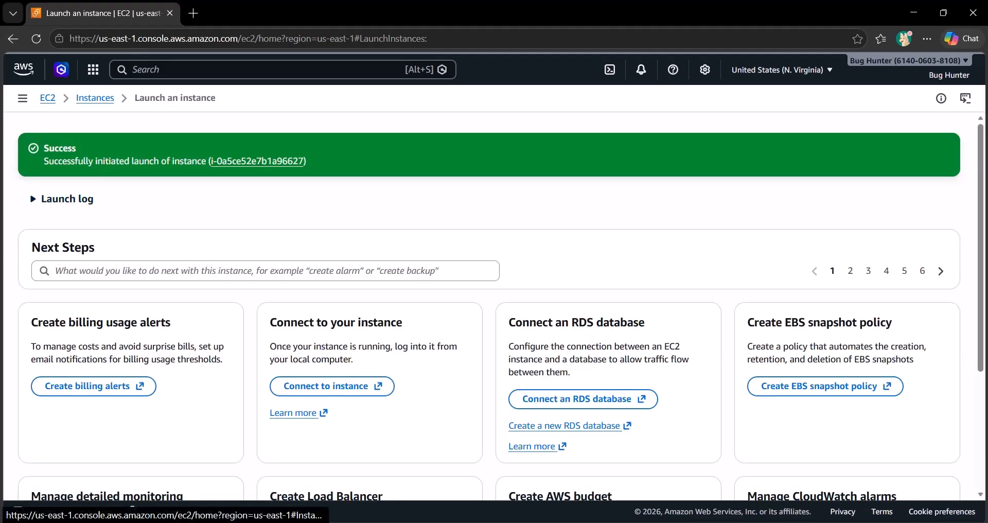
Step: Open the launched instance's details page and review its summary, including addresses, state, ARN and AMI details
click(257, 162)
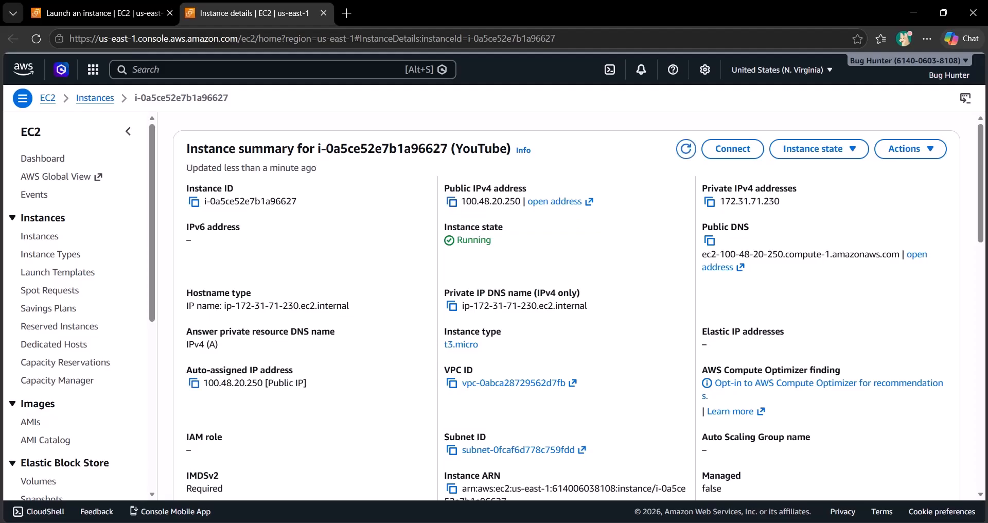
scroll(578, 306, down, 3)
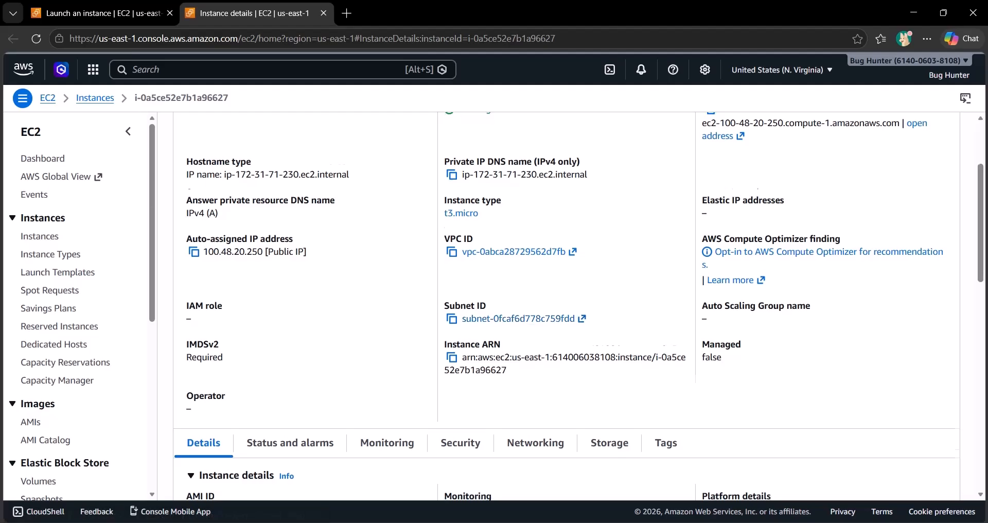
scroll(578, 306, down, 1)
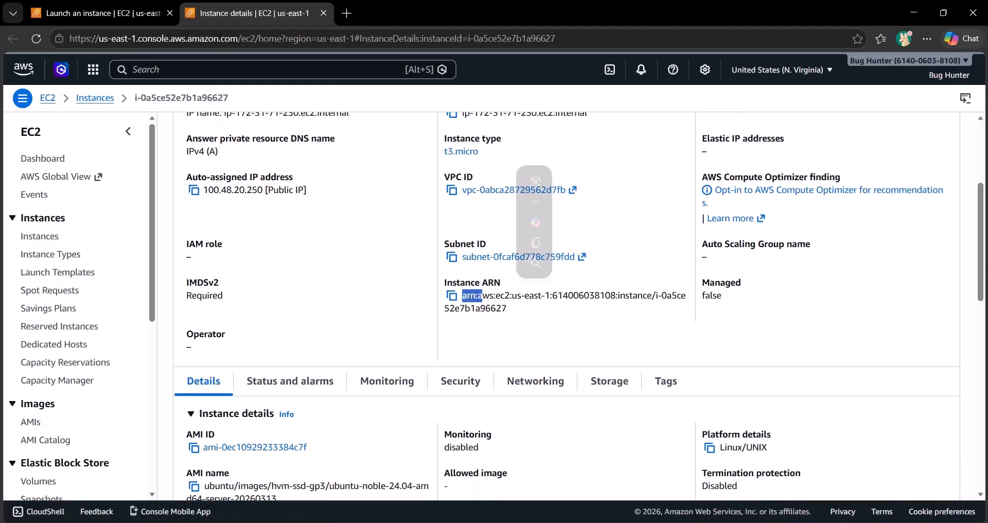
scroll(578, 306, down, 2)
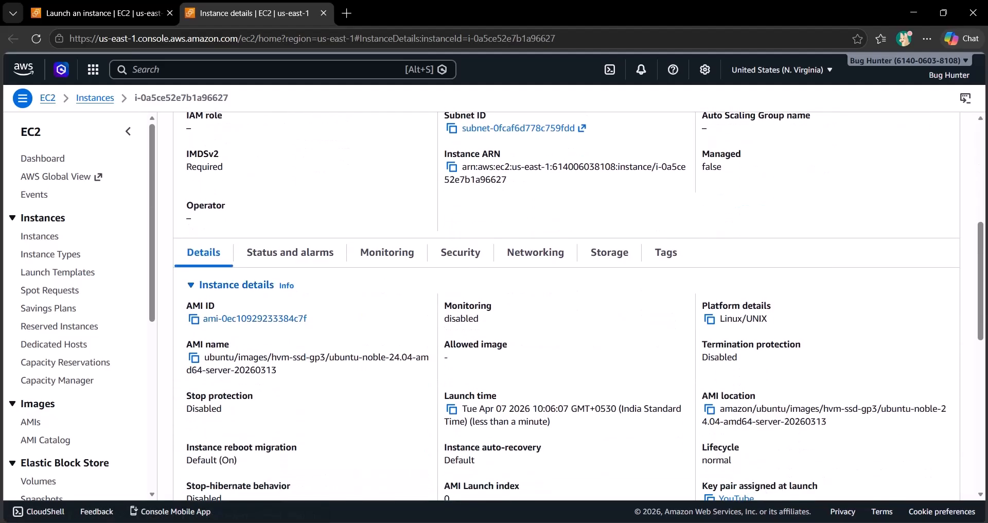
Step: Review the instance's status and alarms, monitoring metrics, and inbound and outbound security rules
click(290, 252)
scroll(387, 252, down, 1)
click(387, 229)
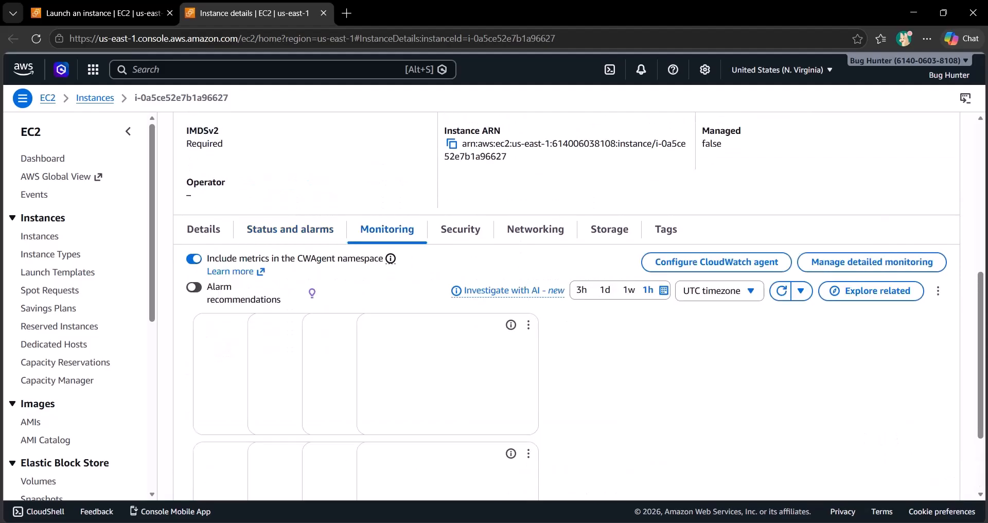
click(460, 230)
scroll(578, 306, down, 3)
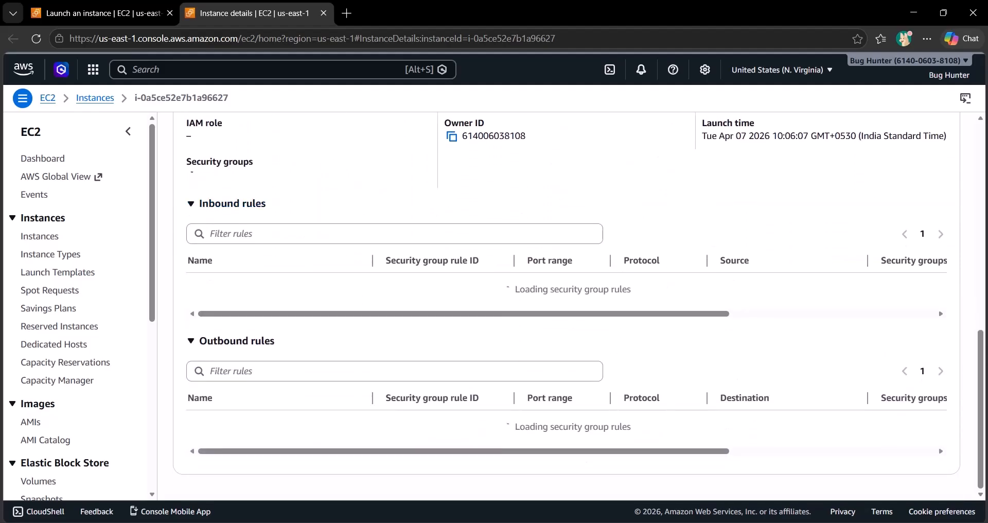
scroll(578, 307, up, 3)
scroll(578, 306, down, 3)
scroll(567, 306, up, 5)
Step: Review the instance's networking details and its attached storage volumes
click(535, 344)
scroll(535, 344, down, 4)
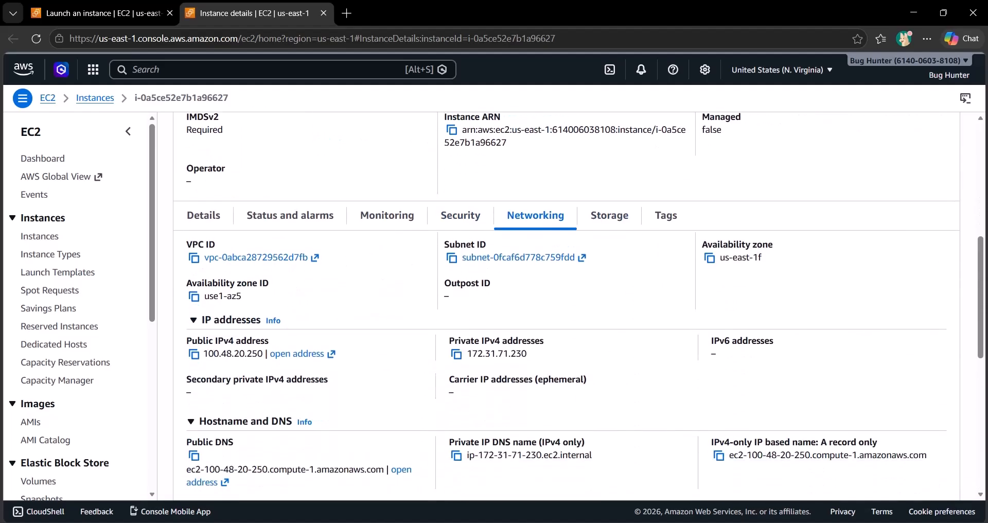
scroll(566, 306, down, 1)
scroll(566, 307, up, 5)
click(610, 280)
scroll(610, 280, down, 3)
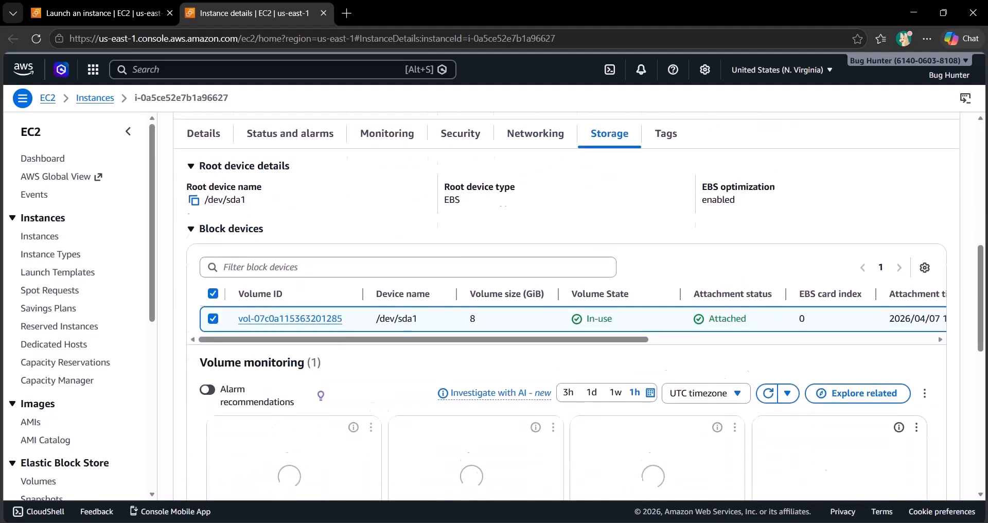
Step: Review the attached block device's columns and the volume monitoring charts on the instance's storage details
scroll(566, 272, right, 5)
scroll(566, 272, left, 5)
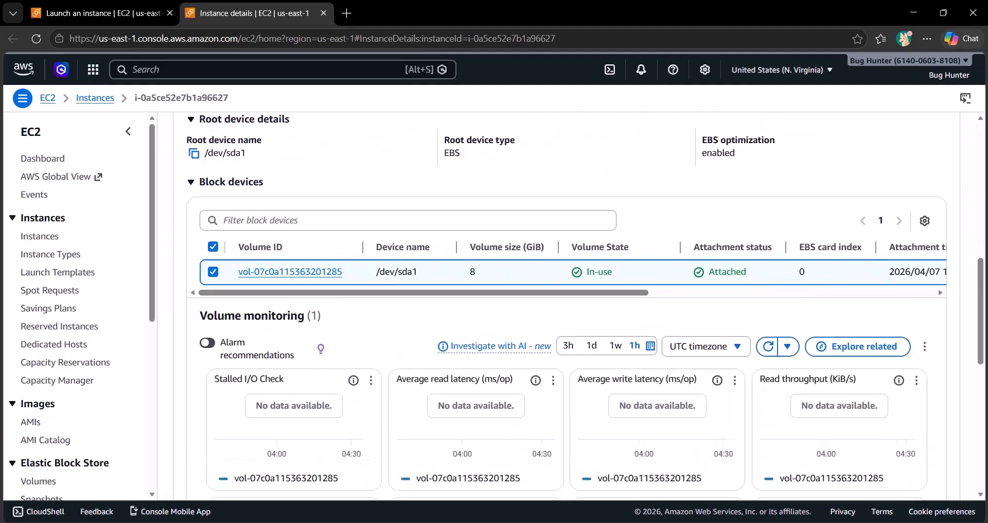
scroll(566, 272, down, 1)
scroll(566, 272, up, 7)
scroll(566, 272, down, 6)
scroll(566, 272, up, 6)
scroll(578, 306, up, 2)
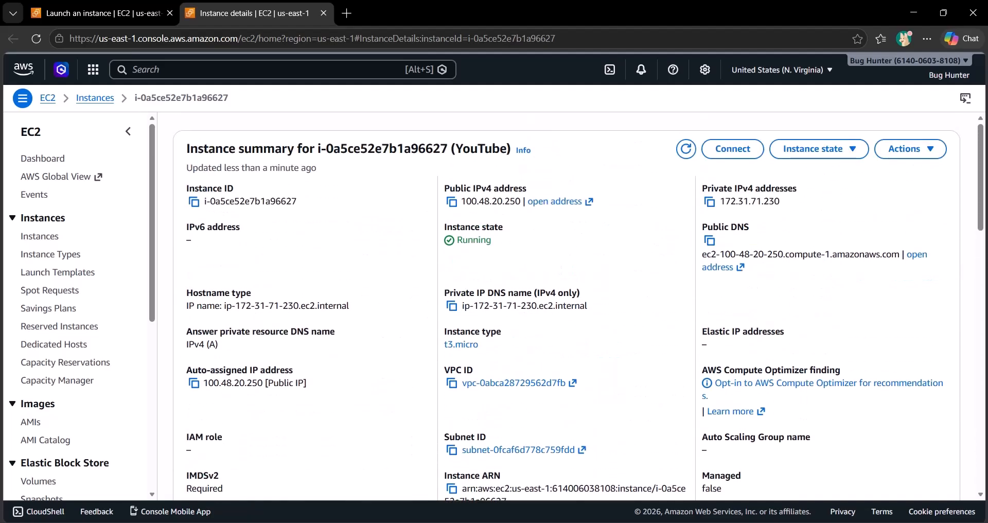
Step: Copy the instance's public IPv4 address and load it in a new browser tab
click(452, 201)
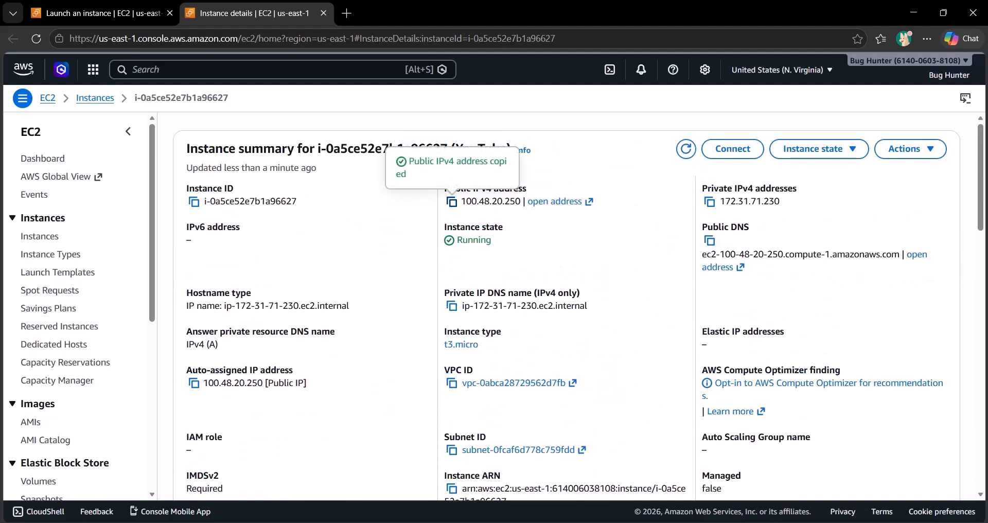
key(ctrl+t)
key(ctrl+v)
key(Return)
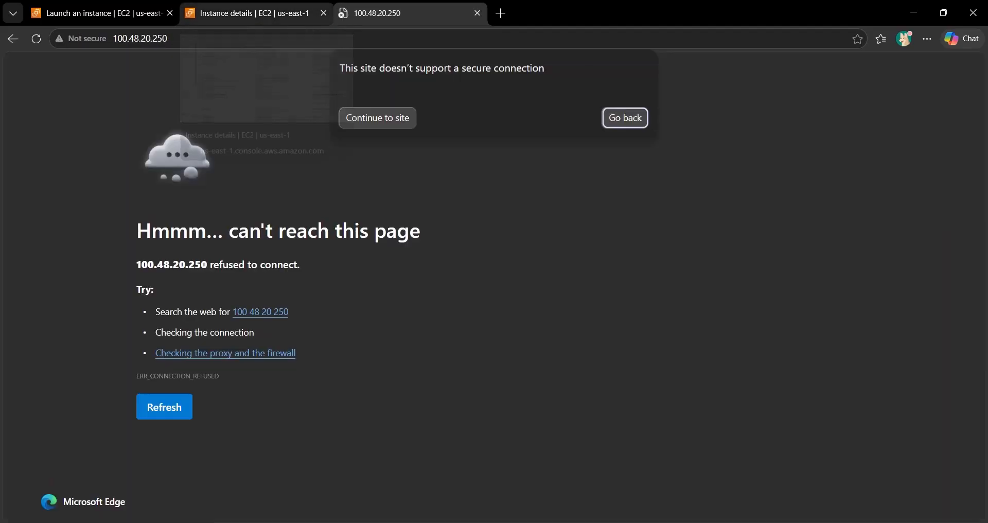
Step: Return to the instance details, open the Connect to instance page and review the EC2 Instance Connect settings
click(247, 13)
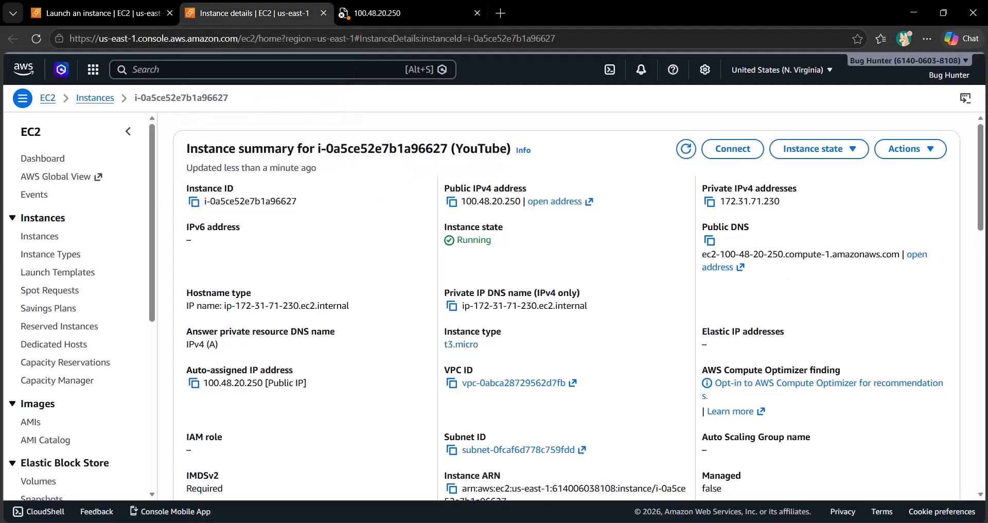
scroll(319, 450, down, 7)
scroll(320, 450, up, 7)
click(733, 148)
scroll(489, 309, down, 2)
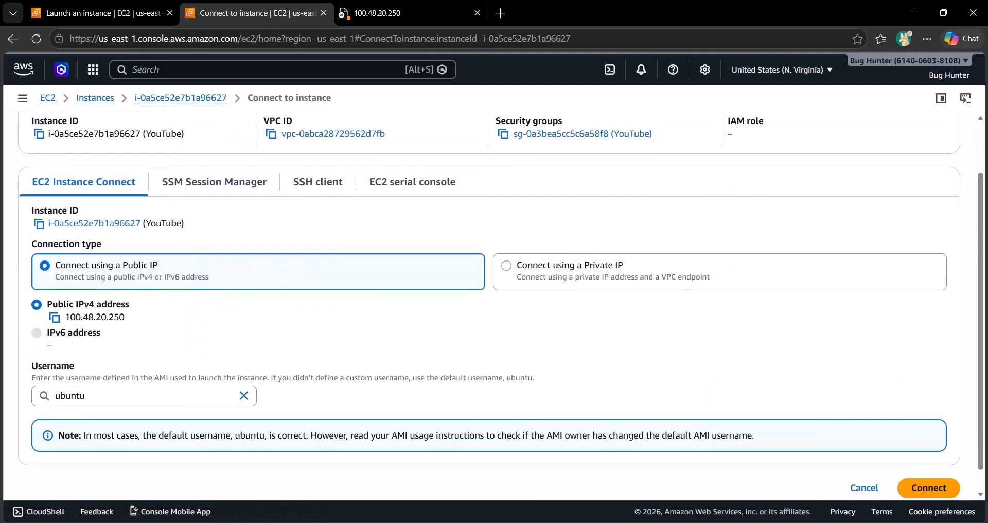
scroll(489, 309, down, 1)
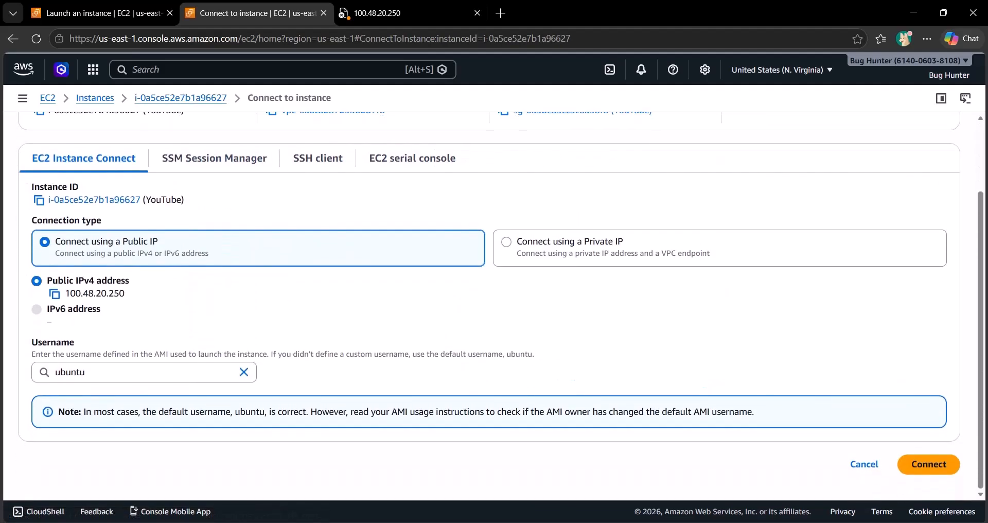
scroll(489, 309, up, 2)
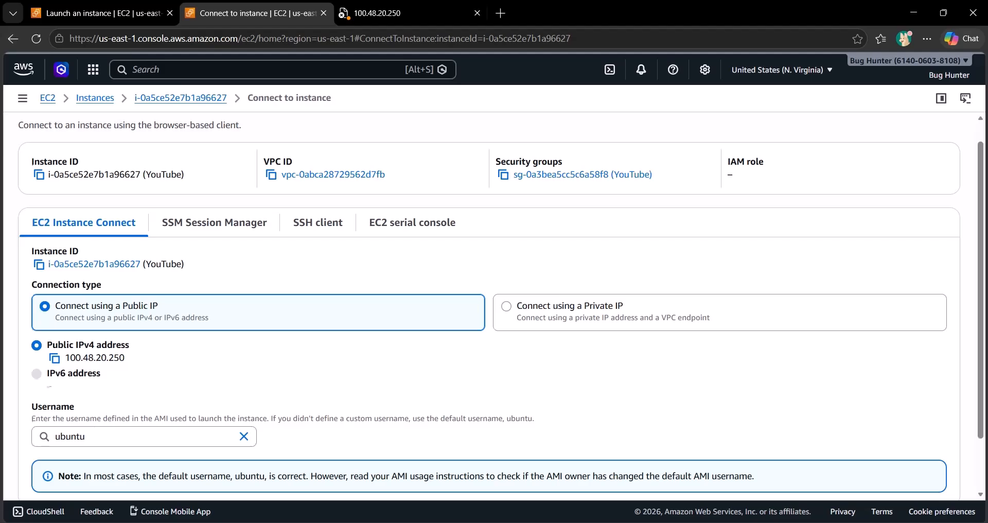
Step: Look through the SSH client, EC2 serial console and SSM Session Manager connection methods, returning to EC2 Instance Connect
scroll(489, 309, up, 1)
click(318, 247)
click(412, 247)
click(214, 247)
click(84, 247)
Step: Connect to the instance through EC2 Instance Connect using its public IP and the username ubuntu
scroll(489, 309, down, 3)
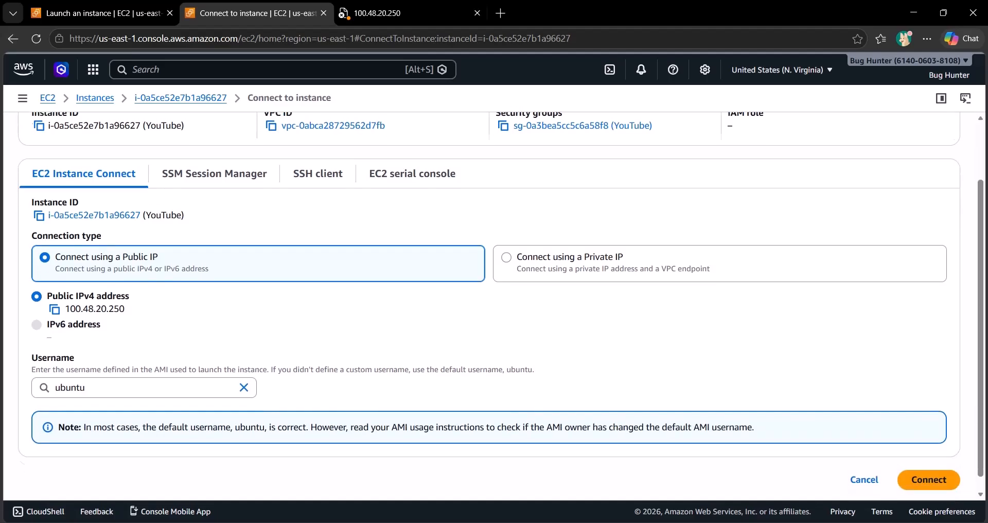
drag(31, 343, 210, 354)
click(78, 344)
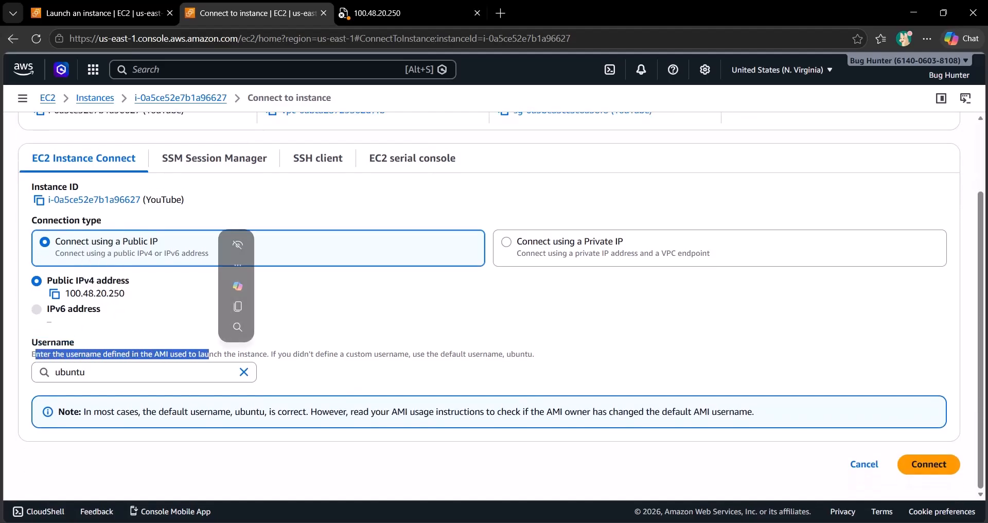
click(210, 355)
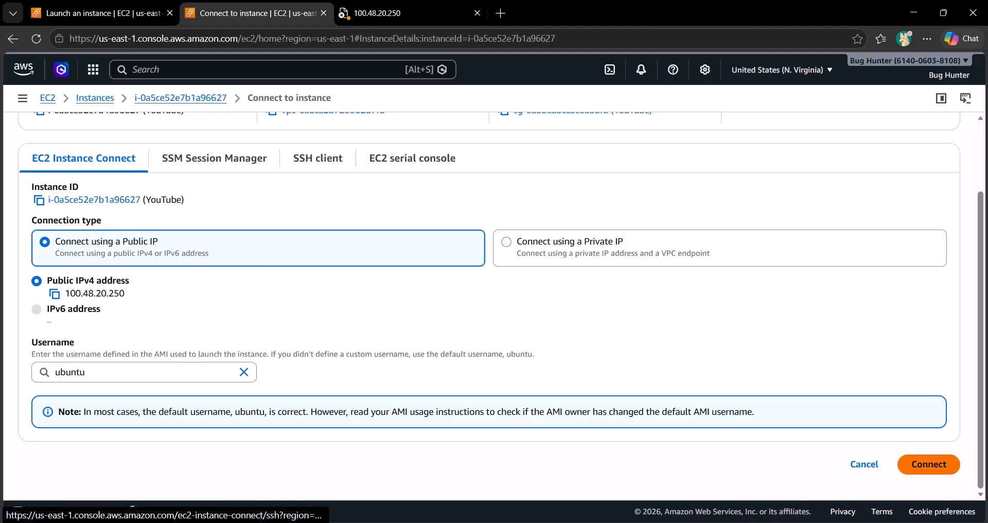
click(929, 464)
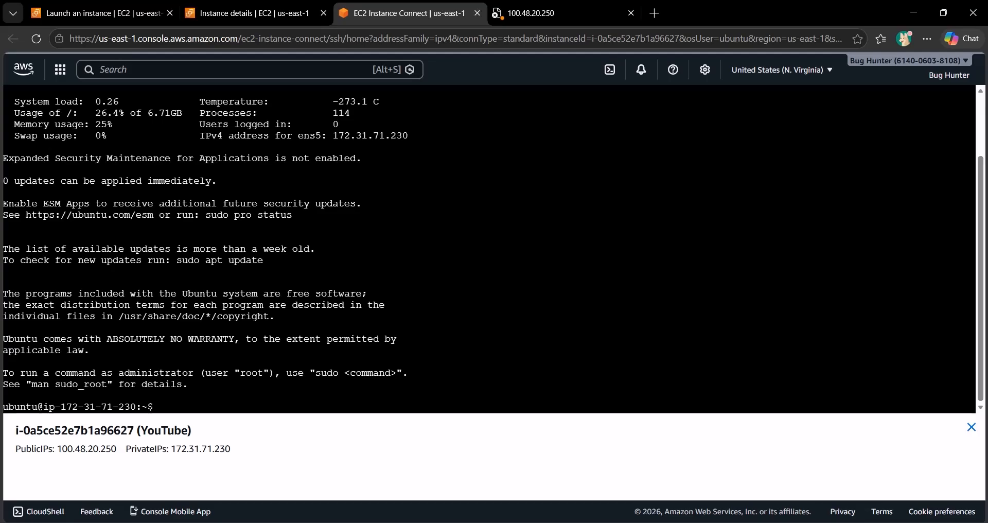
Step: Look over the login output in the instance's terminal and run the tree command
scroll(489, 249, up, 2)
scroll(489, 249, down, 2)
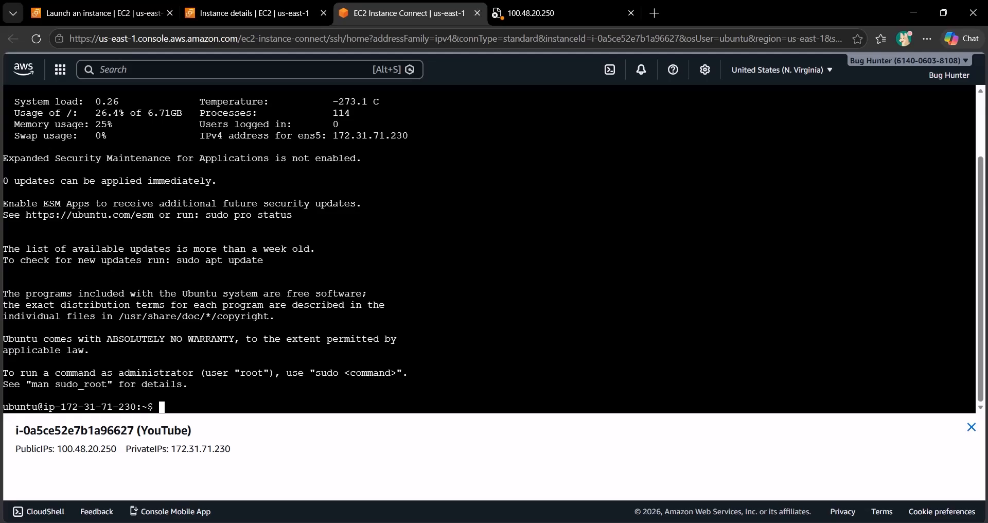
text(tree)
key(Return)
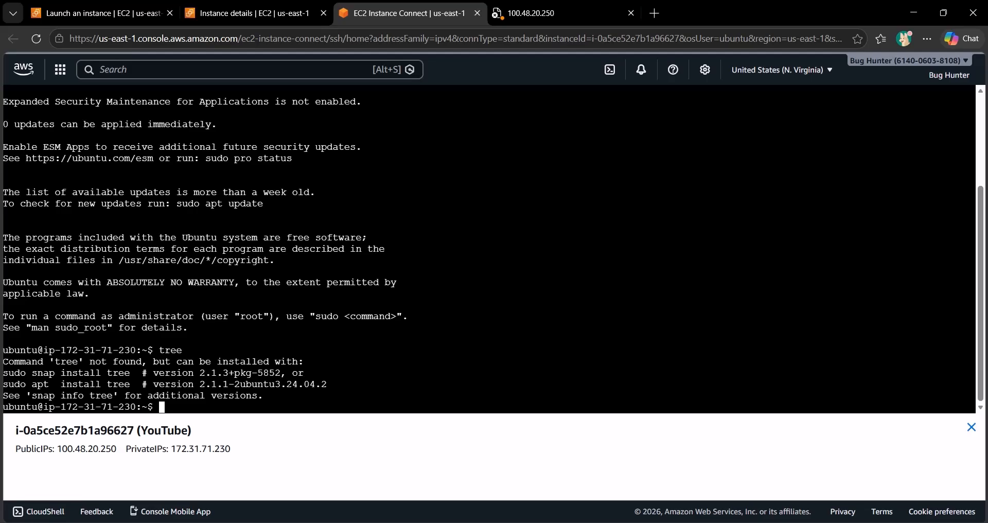
text(cle)
key(BackSpace)
key(BackSpace)
key(BackSpace)
key(Return)
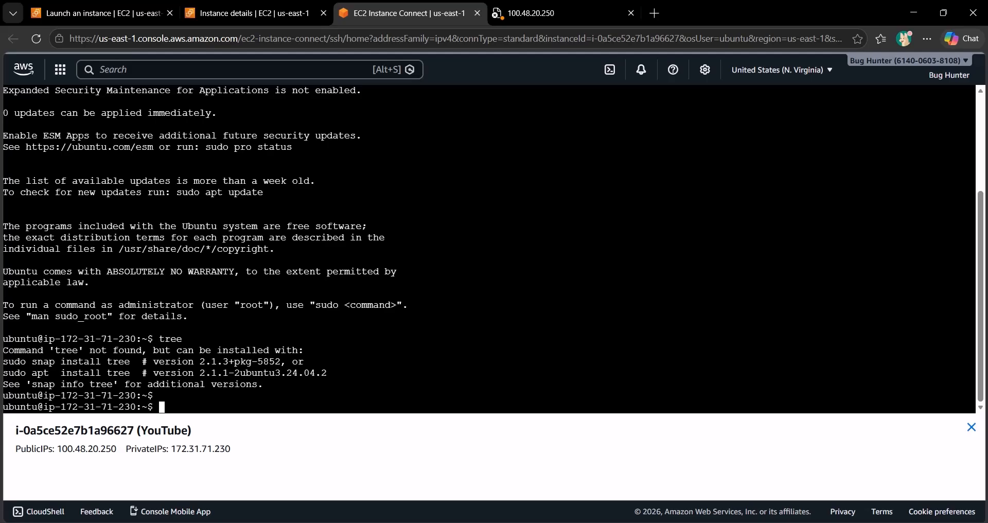
text(apt update)
key(BackSpace)
key(BackSpace)
key(BackSpace)
key(BackSpace)
key(BackSpace)
key(BackSpace)
key(BackSpace)
key(BackSpace)
key(BackSpace)
key(BackSpace)
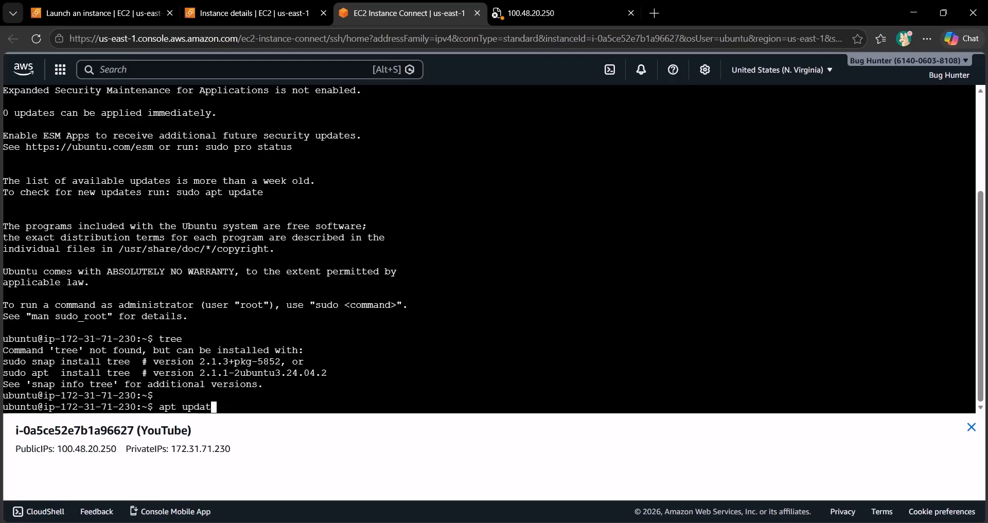
Step: Refresh the instance's package lists with sudo apt update
text(sudo apt update)
key(Return)
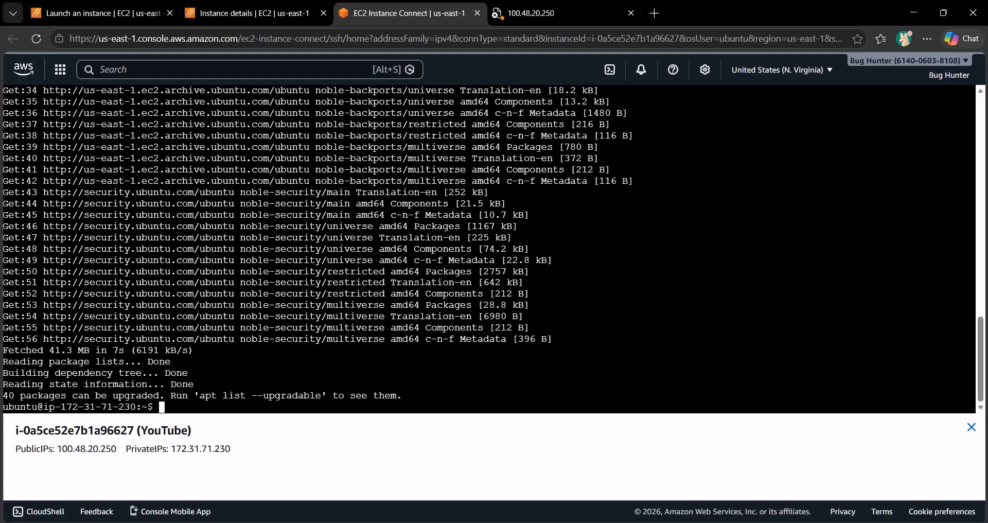
Step: Install the tree package with sudo apt install tree and run tree in the home directory
text(sudo apt )
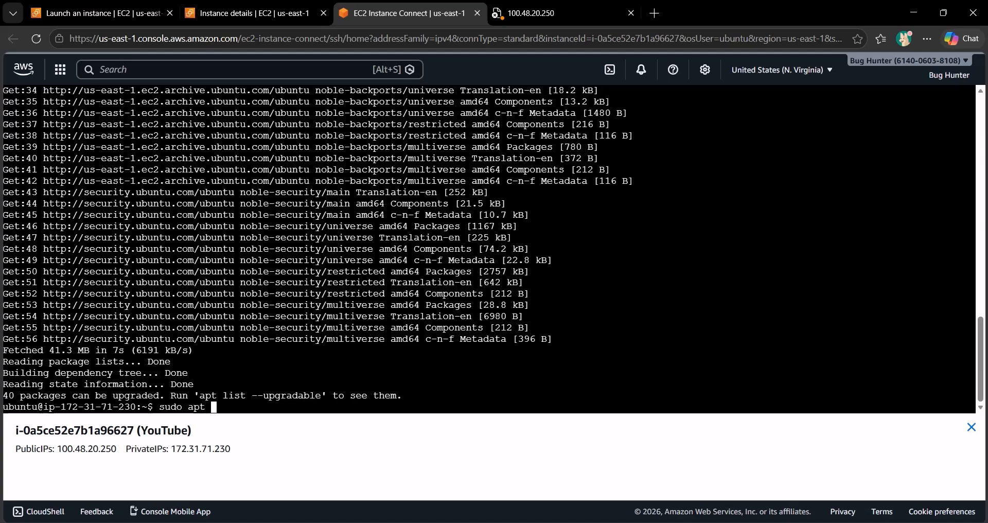
text(install tree)
key(Return)
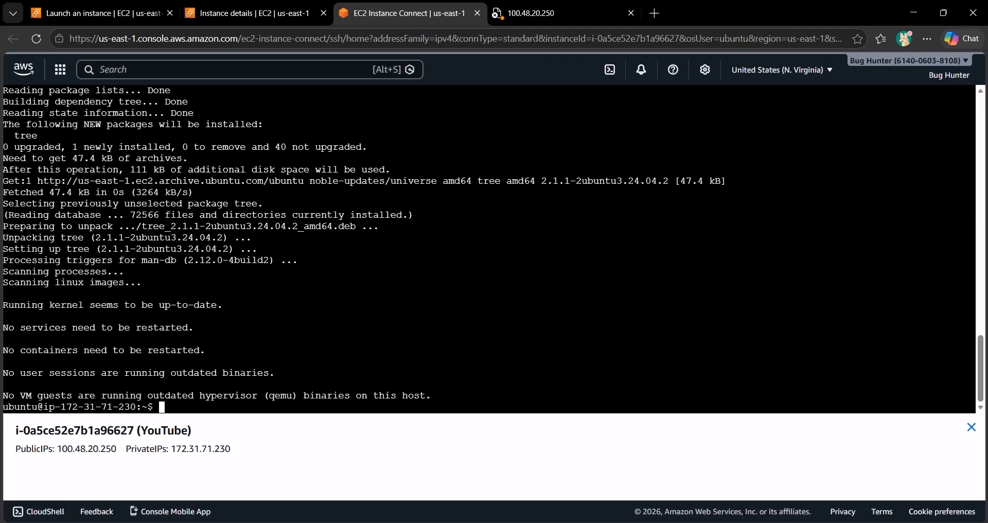
text(ee)
key(Return)
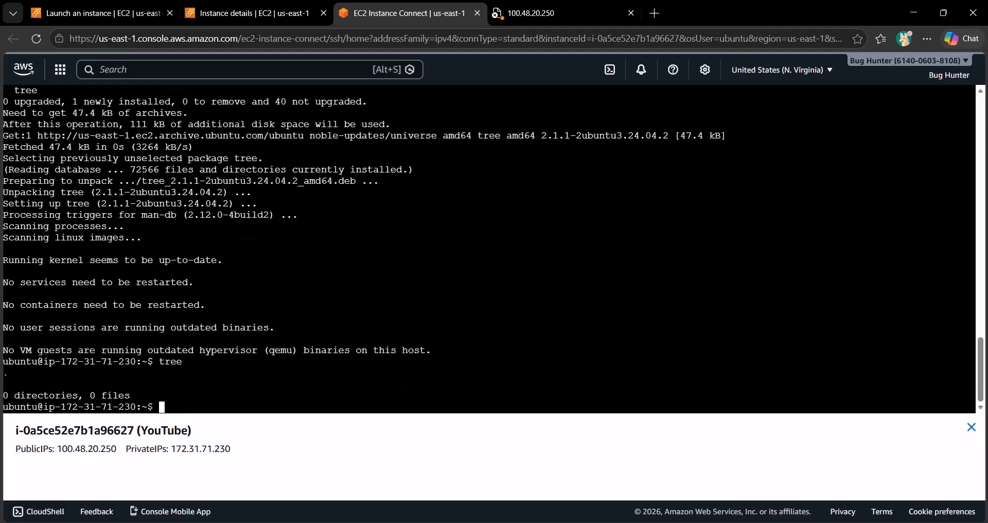
Step: Change to the root directory / and list its full structure with tree
text(cd /)
key(Return)
text(treee)
key(Return)
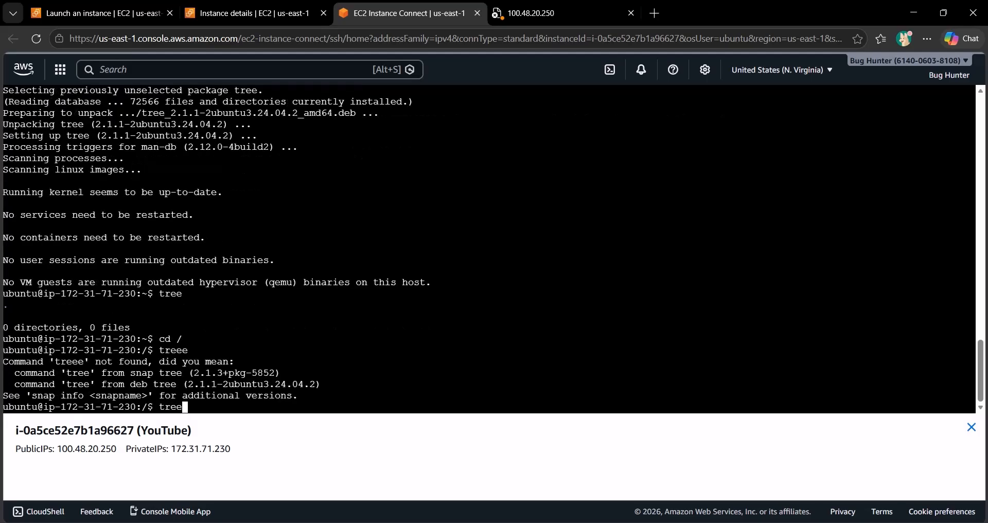
text(tree)
key(Return)
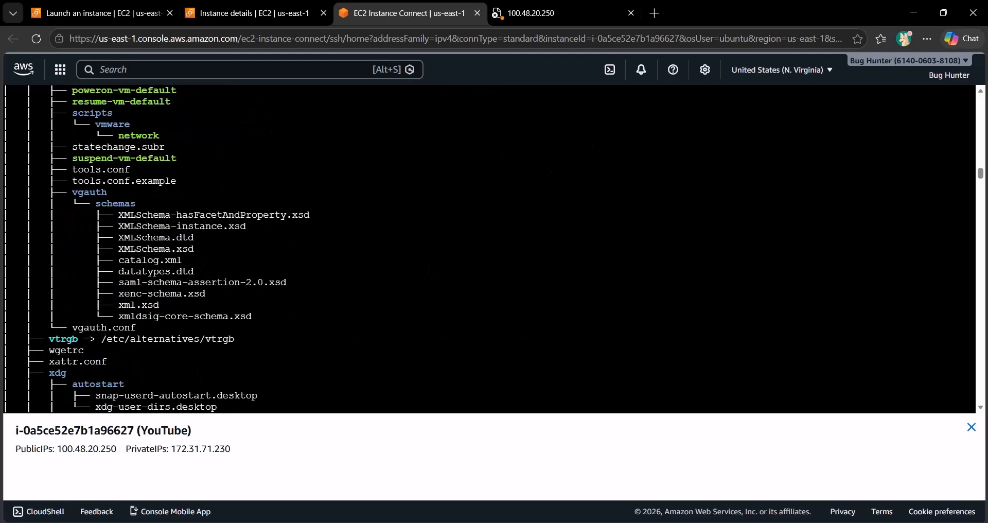
Step: Check the browser page at 100.48.20.250 and return to the instance's terminal session
click(550, 13)
click(404, 13)
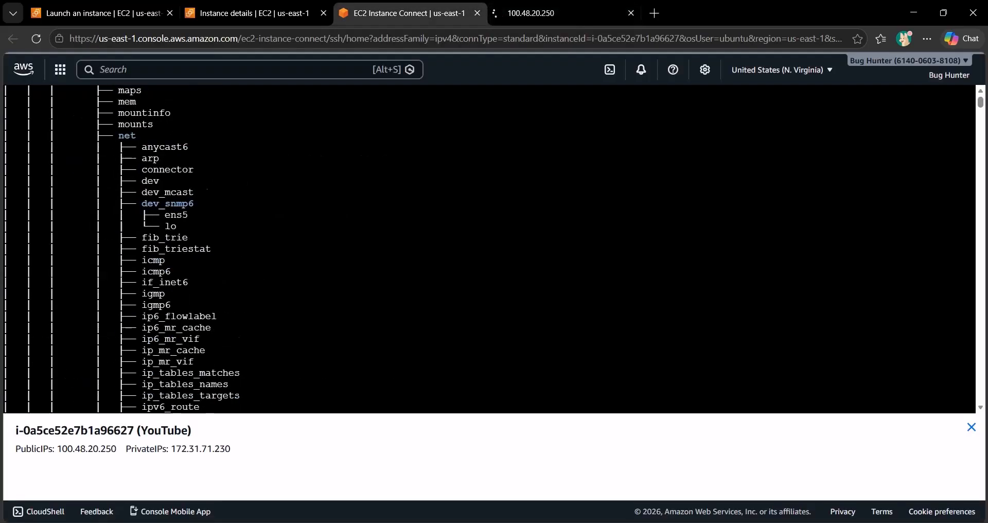
Step: Switch to a maximized Windows PowerShell window, change to the Downloads folder and list its files
key(super+1)
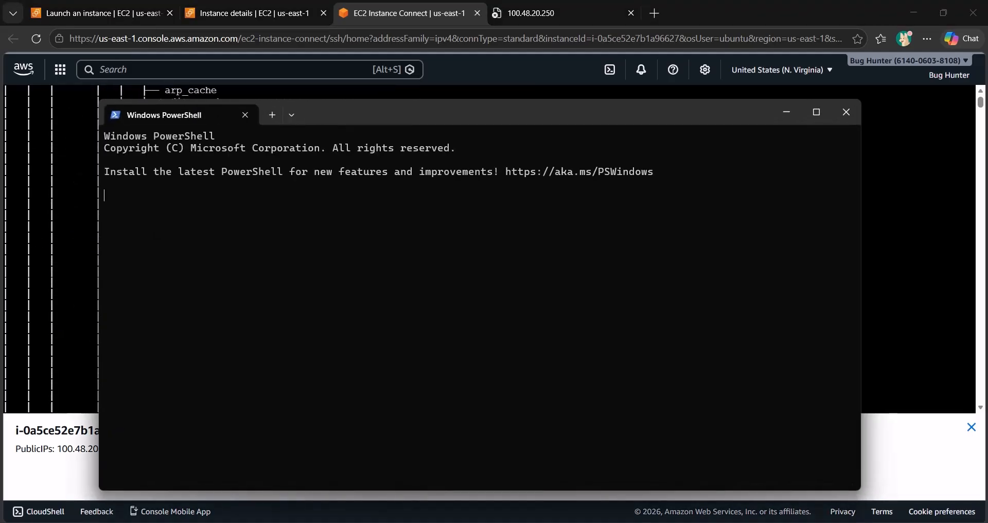
click(816, 112)
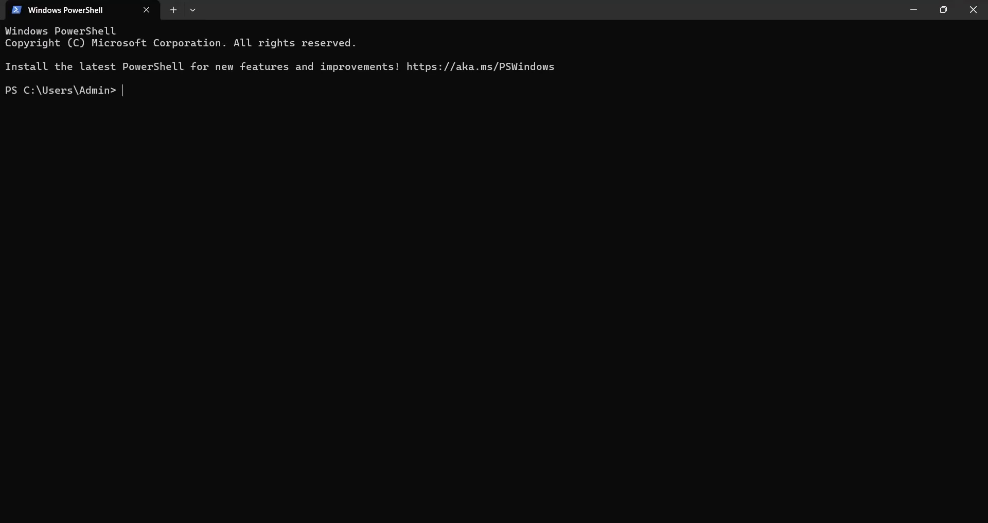
scroll(412, 78, up, 5)
text(cd Down)
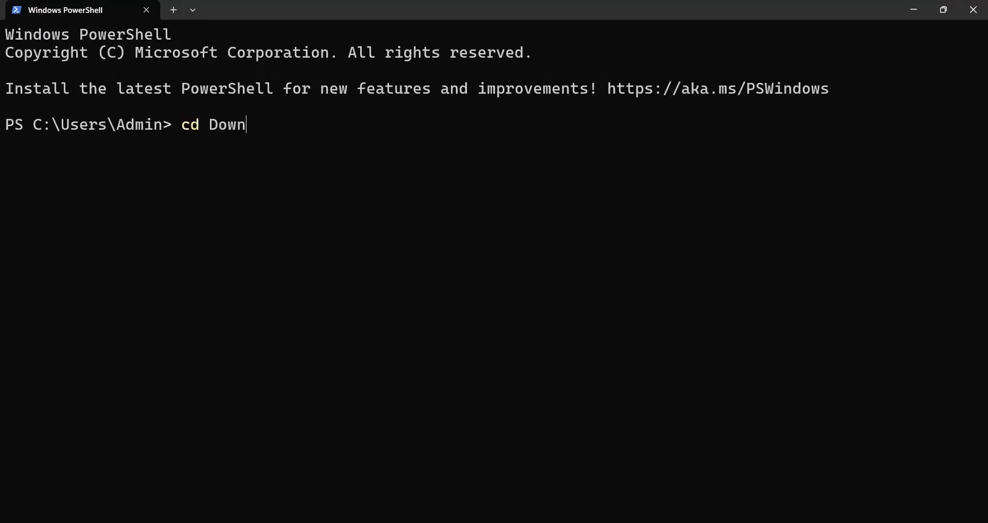
key(Tab)
key(Return)
text(ls)
key(Return)
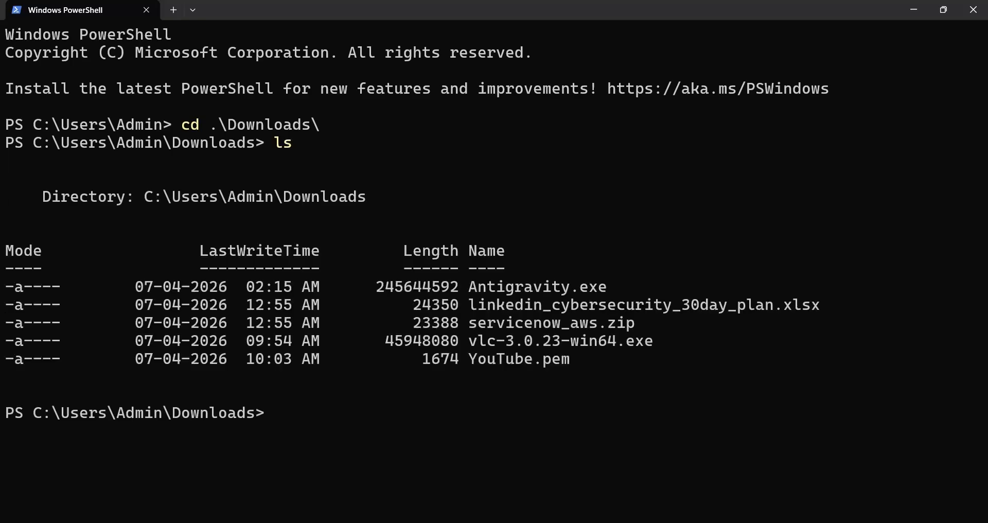
drag(469, 360, 569, 359)
key(ctrl+c)
text(ssh)
key(BackSpace)
key(BackSpace)
key(BackSpace)
key(BackSpace)
Step: Clear the PowerShell screen and begin an ssh command with the key file .\YouTube.pem and user ubuntu@
text(cls)
key(Return)
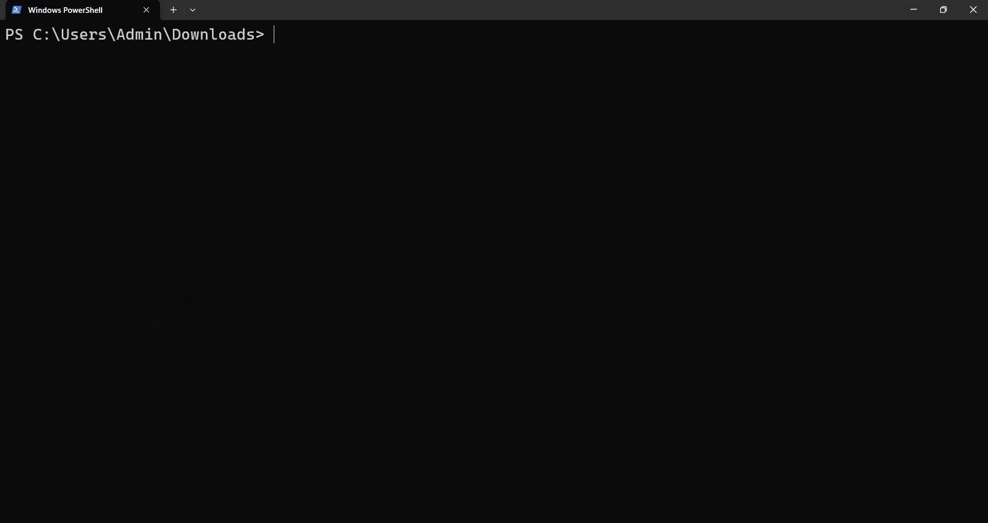
text(ssh -i you)
key(Tab)
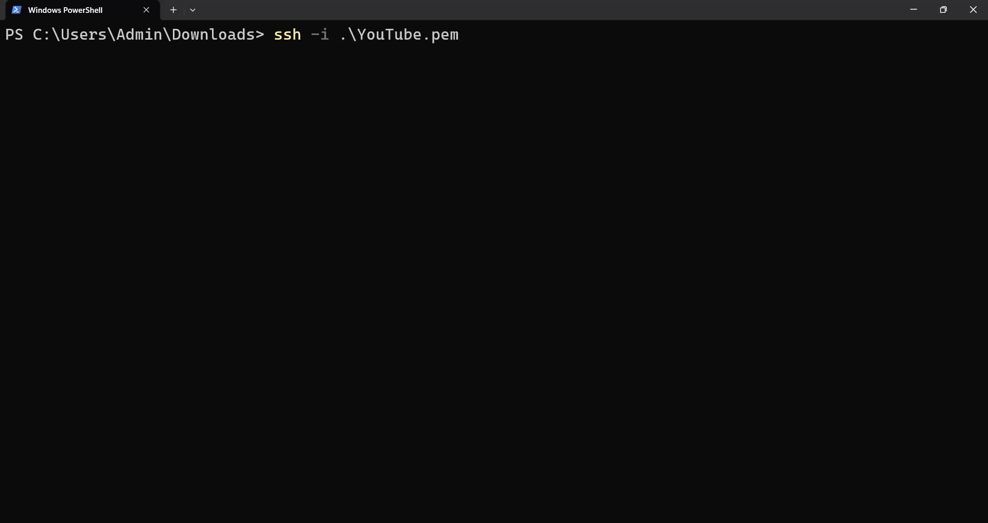
text(ubuntu@)
Step: Copy the public IPv4 address from the instance details page and add it as the ssh command's host in PowerShell
key(alt+Tab)
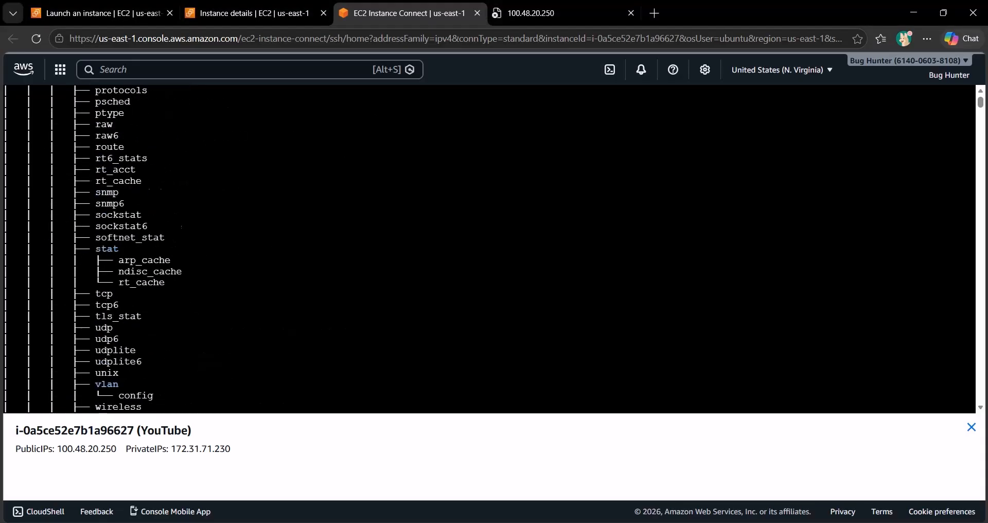
click(254, 13)
scroll(452, 202, up, 2)
click(452, 201)
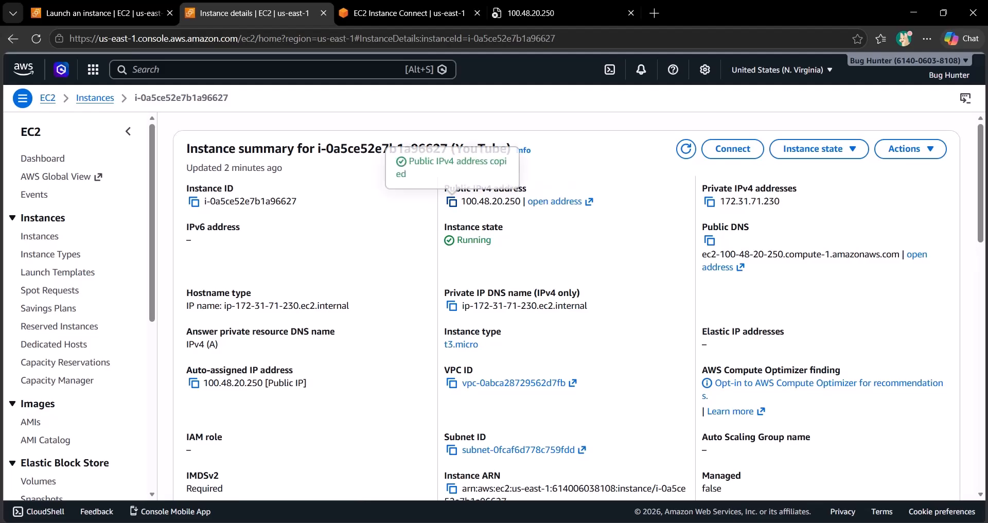
key(alt+Tab)
key(ctrl+v)
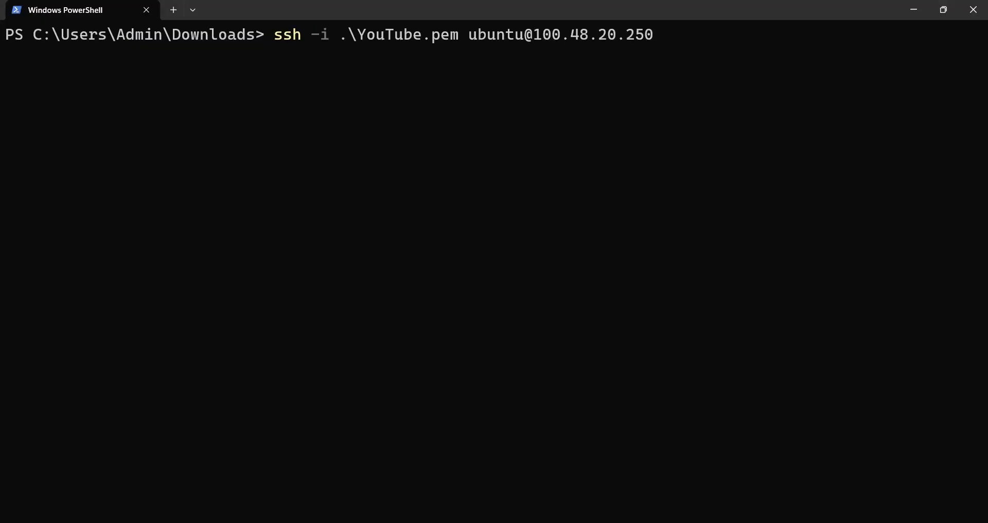
Step: Connect to the instance over SSH, accepting the host key with yes, and switch to the root user with sudo su
key(Return)
text(yes)
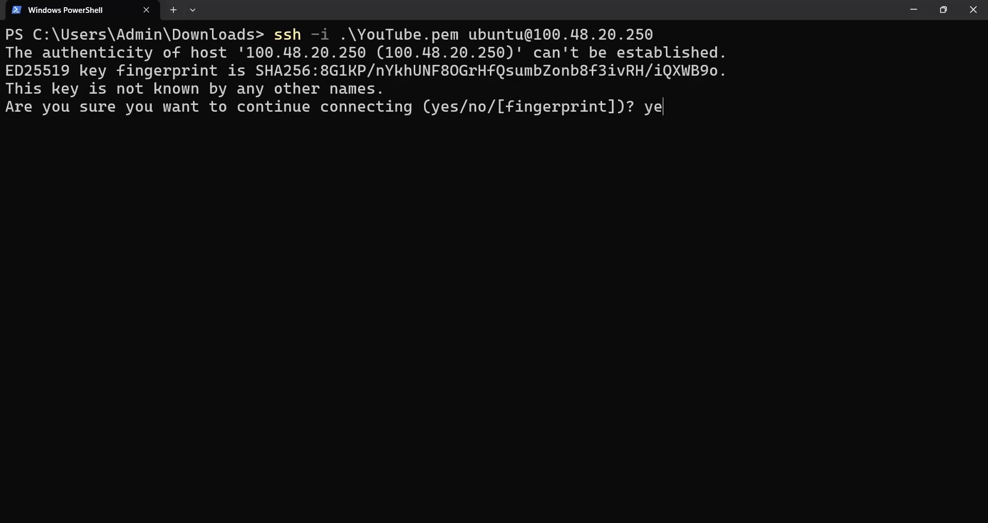
key(Return)
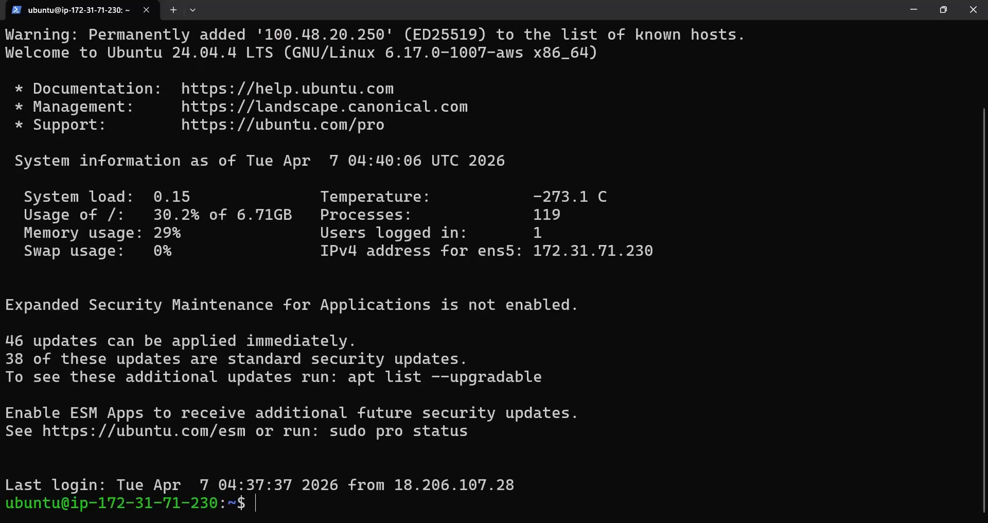
text(sudo su)
key(Return)
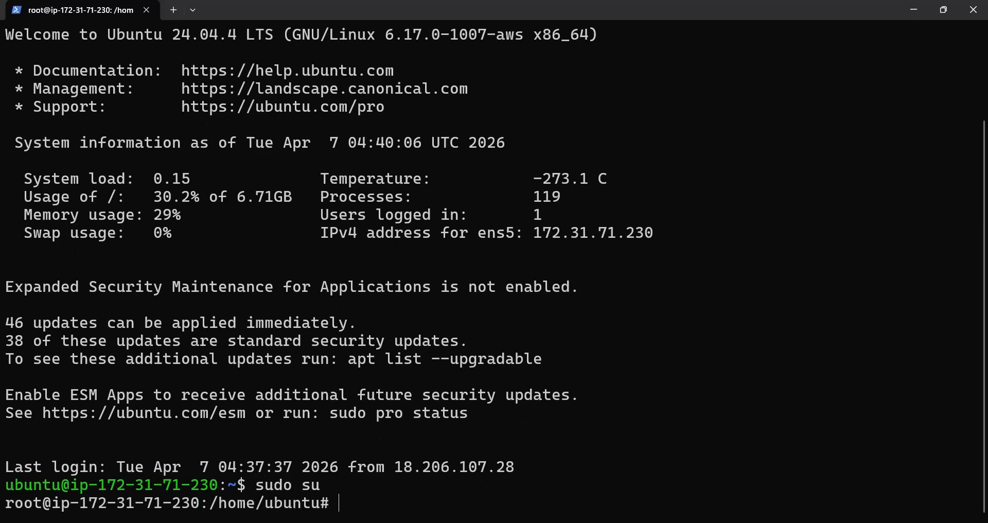
Step: Install the apache2 package with apt as root and accept the installation with Y
text(apt install apache2)
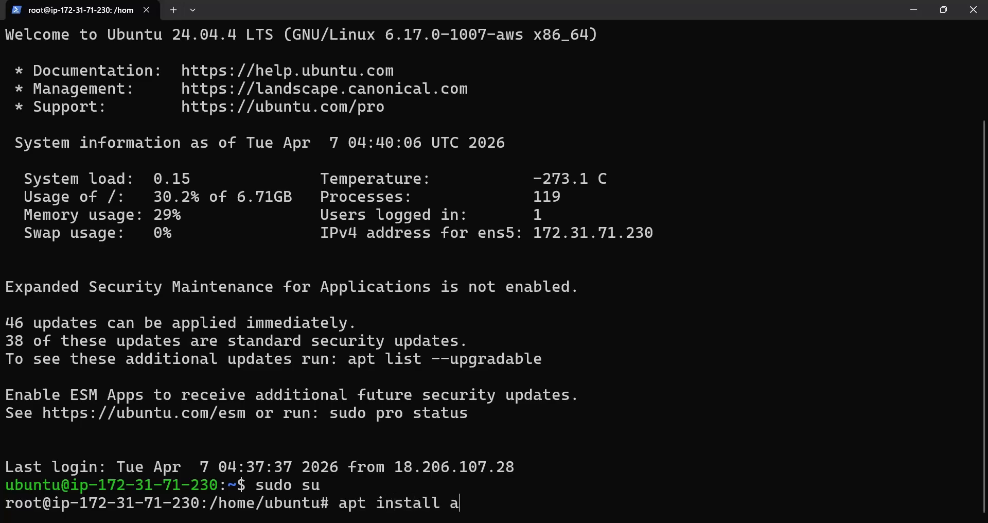
key(Return)
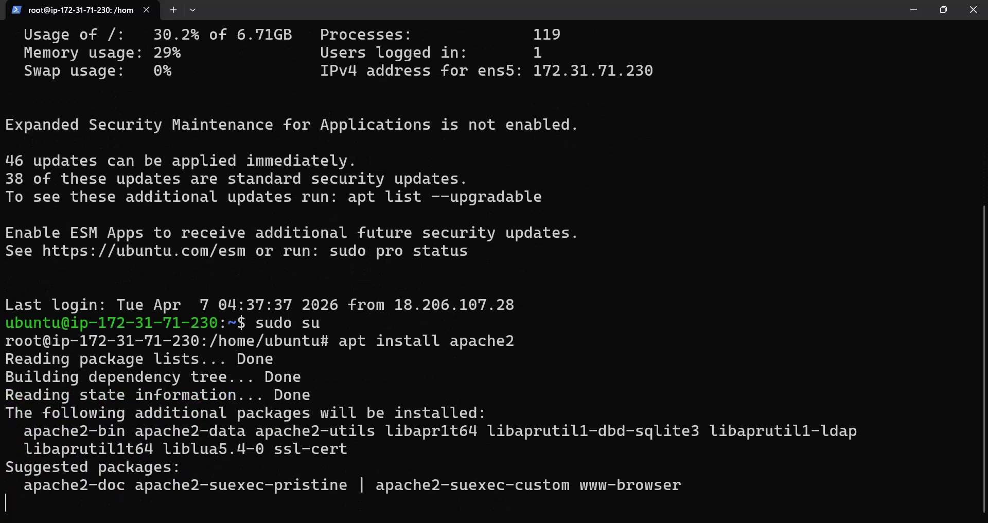
text(Y)
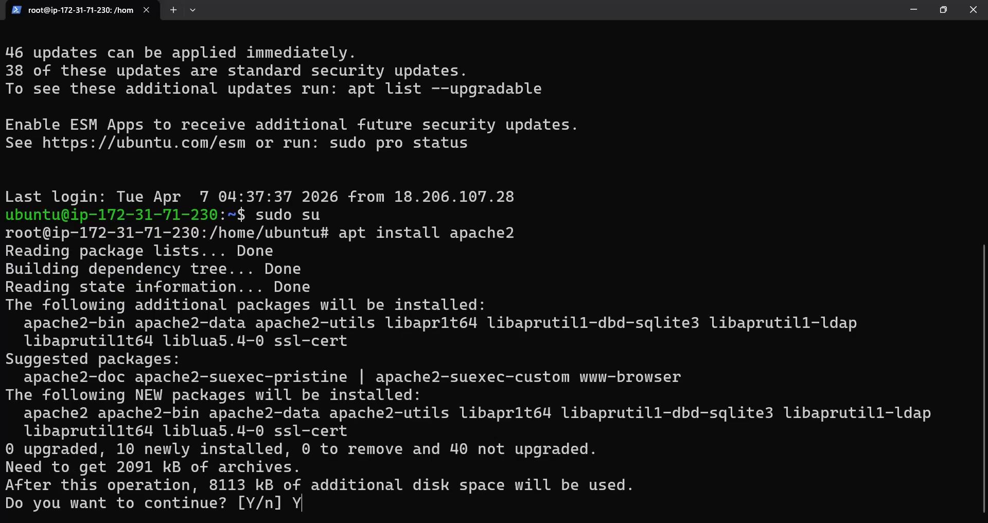
key(Return)
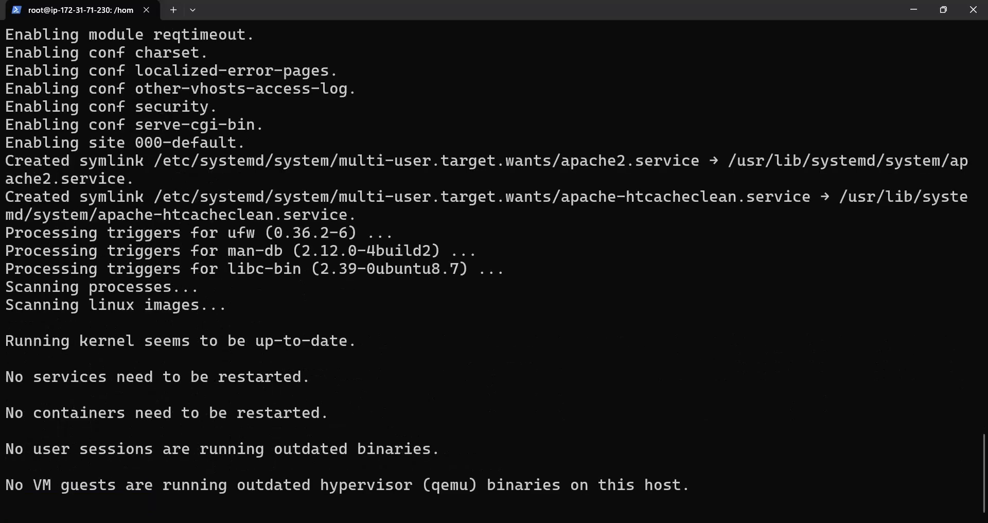
Step: Switch to the browser and reload the page at 100.48.20.250 to check the Apache web server
key(alt+Tab)
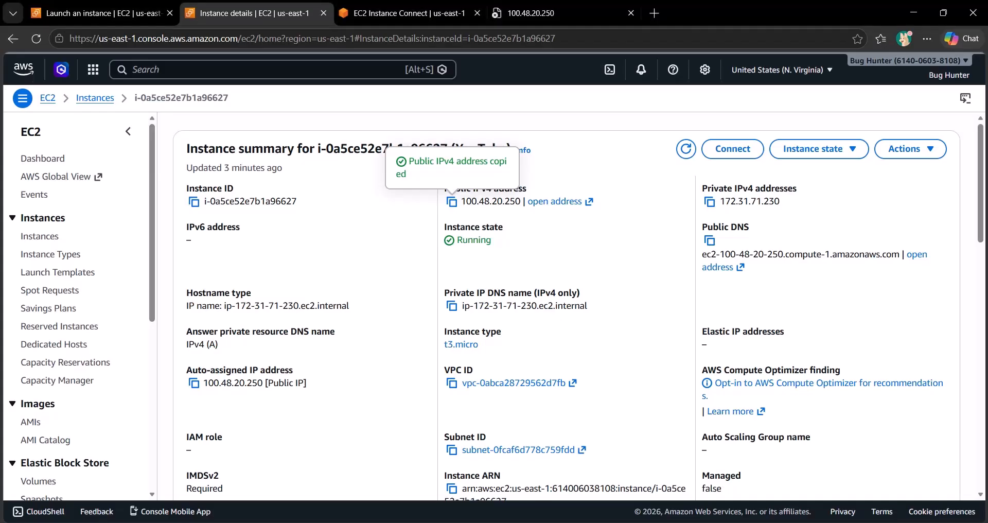
key(ctrl+Tab)
key(ctrl+Tab)
key(F5)
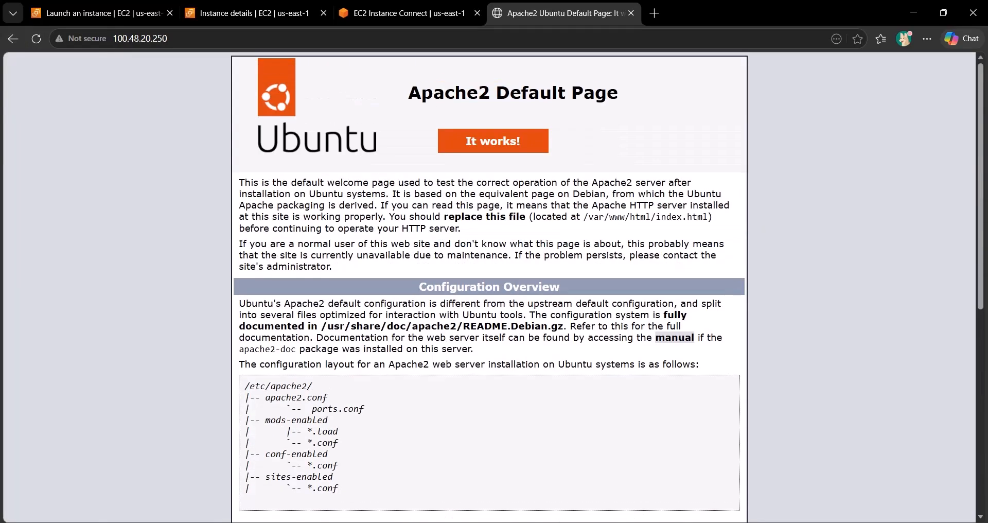
Step: Return to the SSH session in PowerShell, change to /var/www/html/ and list its files
key(alt+Tab)
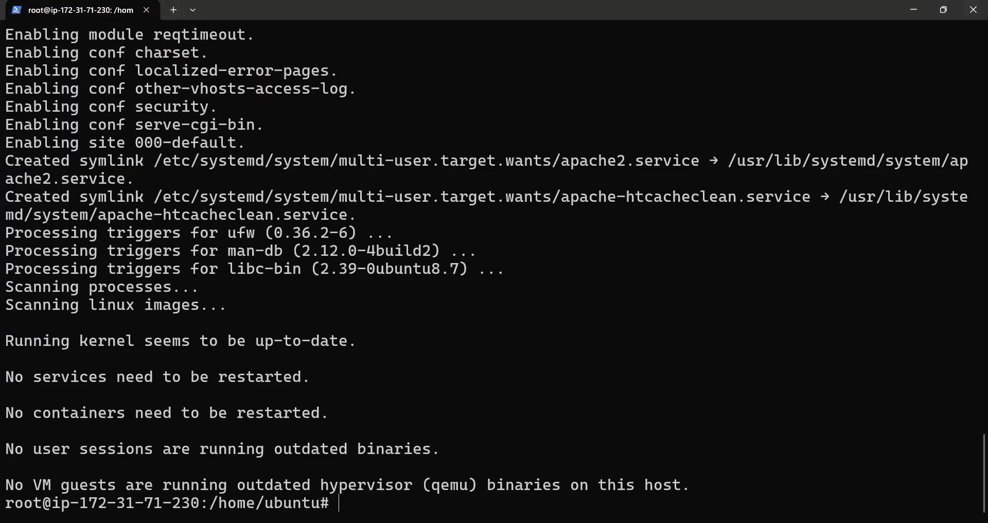
text(cd /var/w)
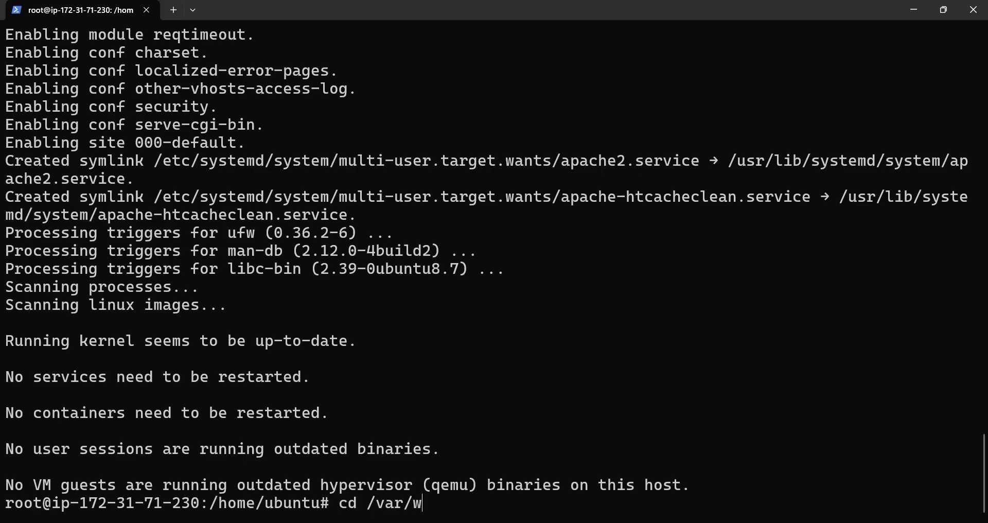
text(ww/html/)
key(Return)
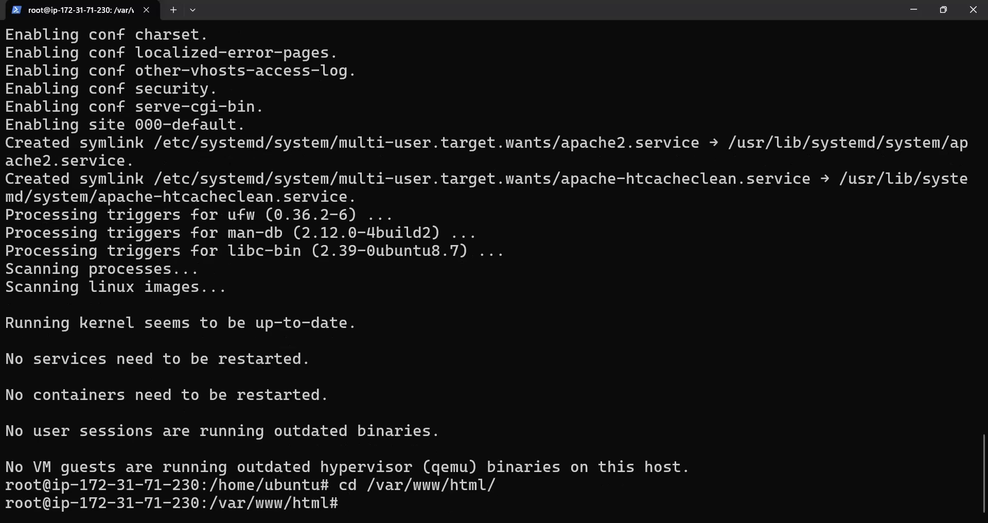
text(ls)
key(Return)
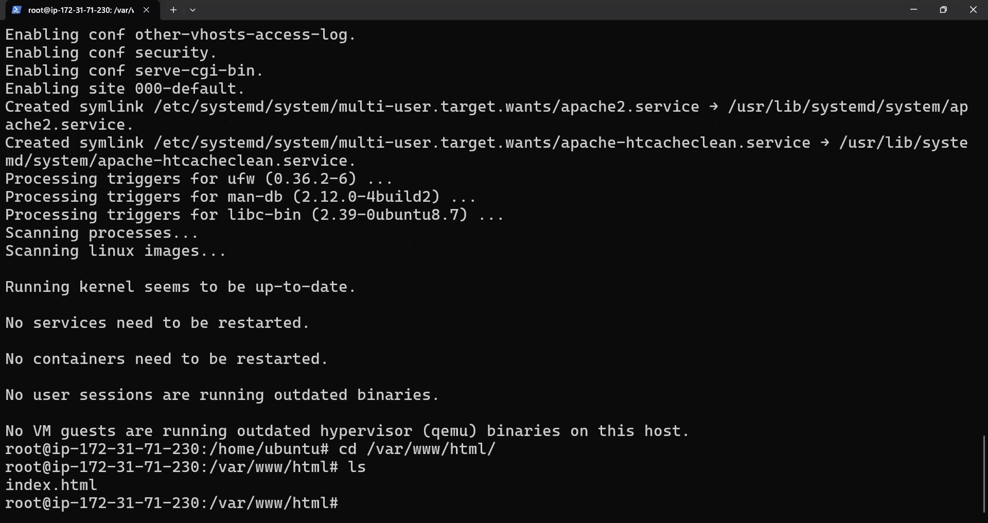
Step: Delete the default index.html and open a new index.html in nano
text(rm index.html)
key(Return)
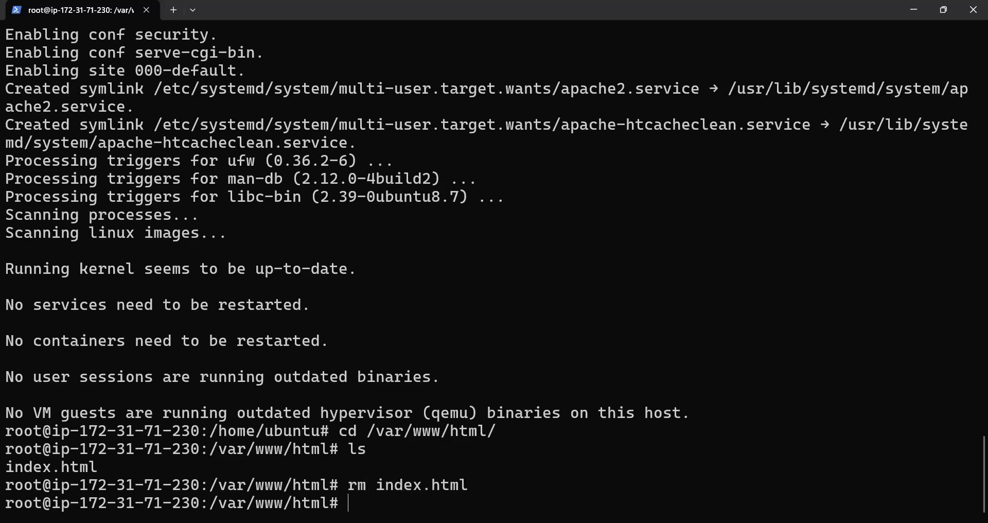
text(nano index.html)
key(Return)
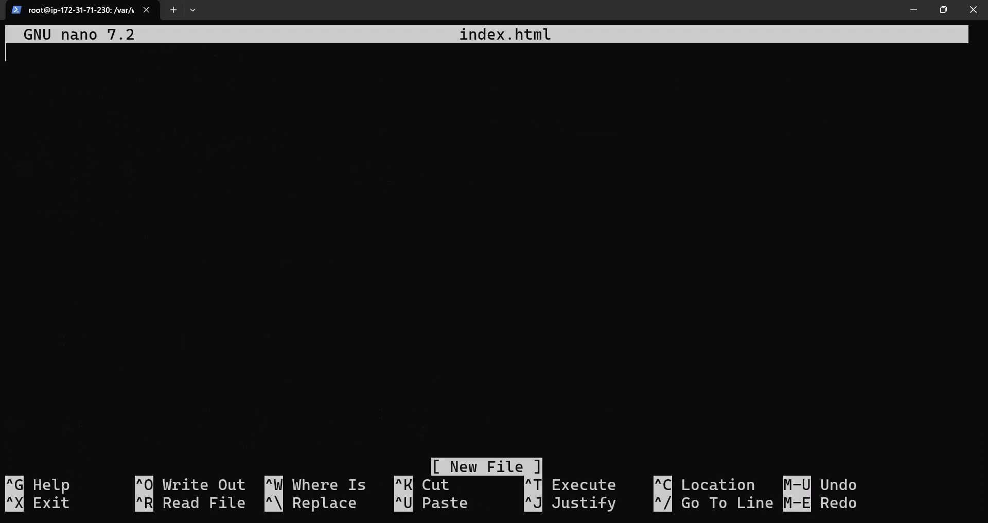
Step: Write an empty h1 element with the attribute align="center" in index.html
text(<>)
key(Left)
text(h1)
key(Right)
text(<>)
key(Left)
text(/h1)
key(Left)
key(Left)
key(Left)
key(Left)
key(Left)
key(Left)
key(Right)
text(align="center")
key(Left)
text(center)
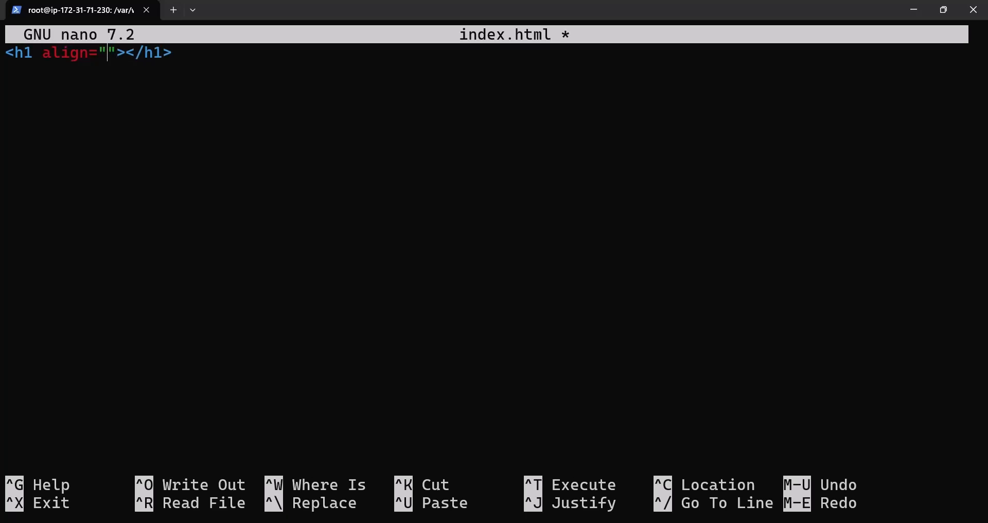
Step: Fill the h1 element with the text "Thanks for watching this video!!"
key(Right)
key(Right)
text(Thanks for wat)
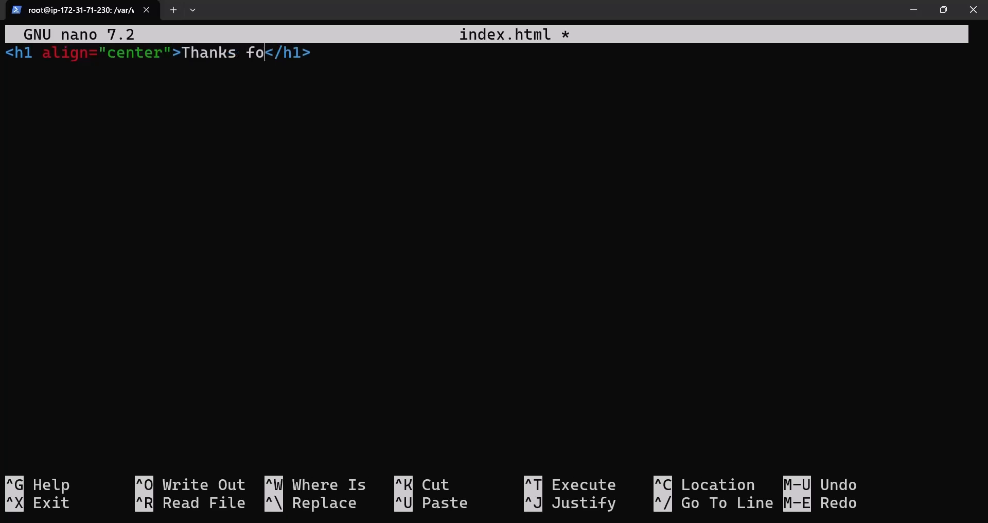
text(ching this v)
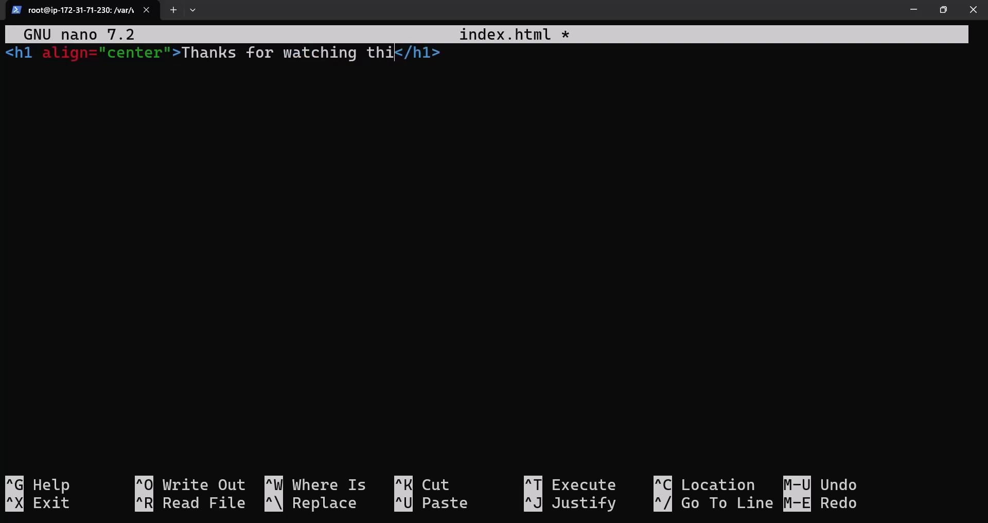
text(ide)
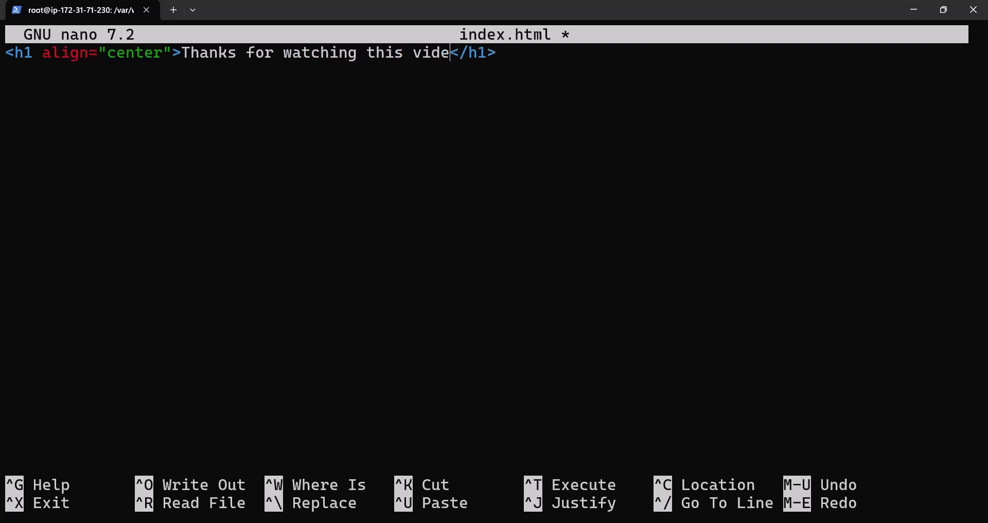
text(o!!)
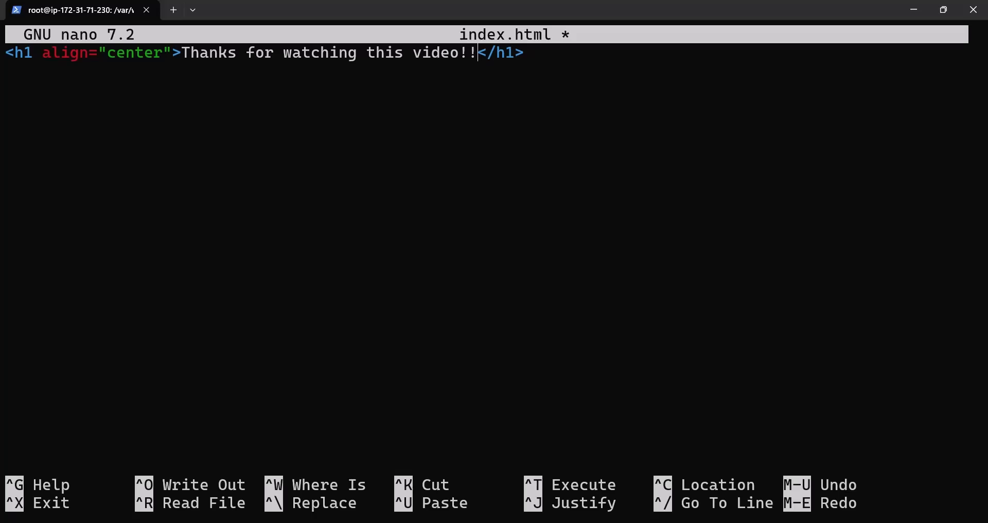
Step: Save index.html and exit nano, and reload the page at 100.48.20.250 in the browser
key(ctrl+x)
key(y)
key(Return)
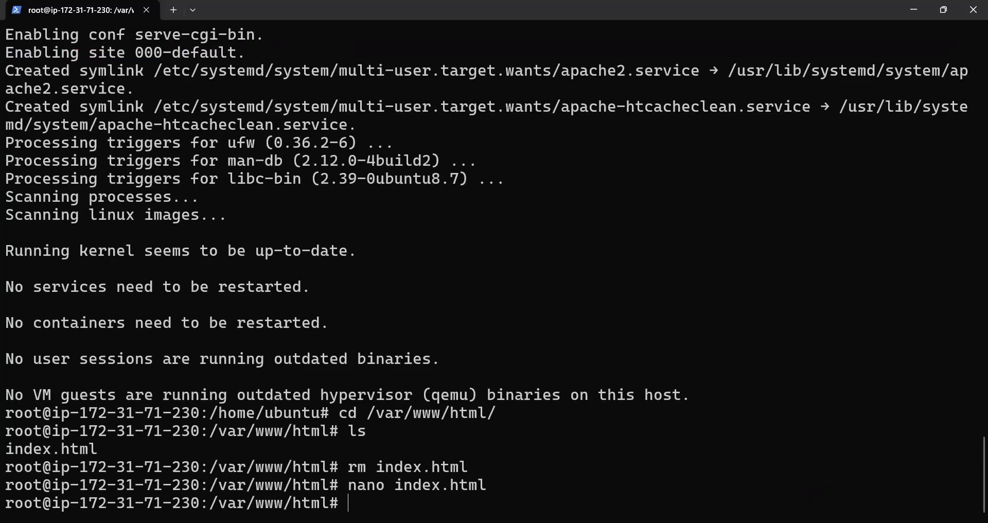
key(alt+Tab)
click(36, 39)
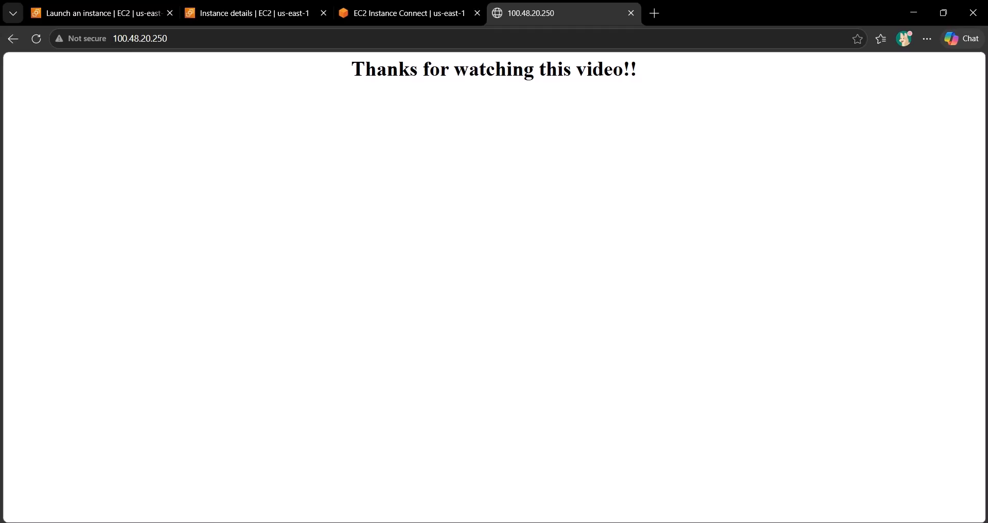
Step: Search the web for mobaxterm in a new browser tab and open the official MobaXterm website
click(654, 13)
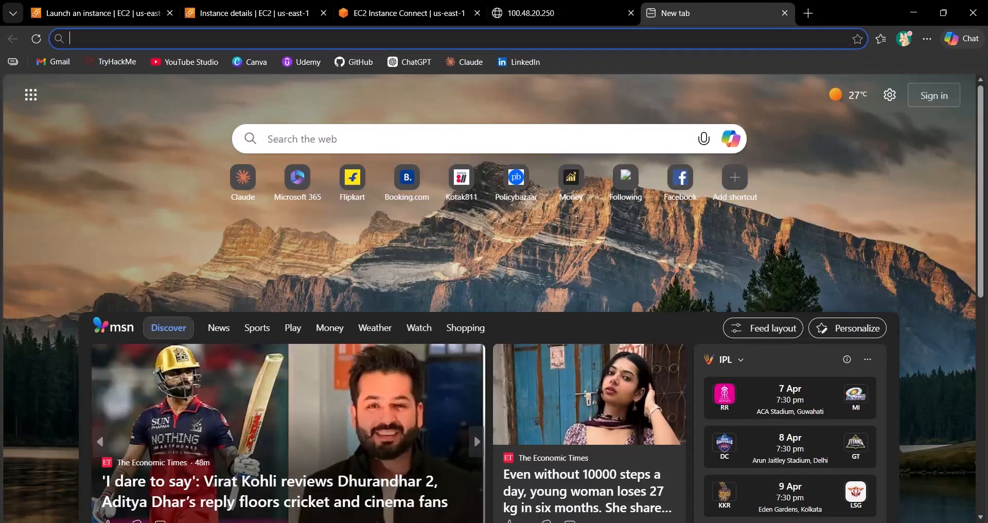
text(moba)
text(xterm)
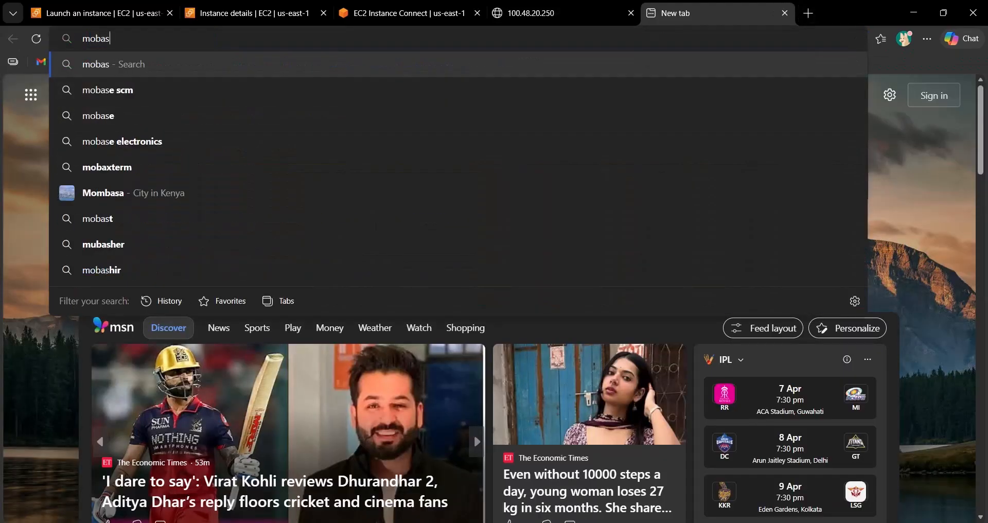
key(Return)
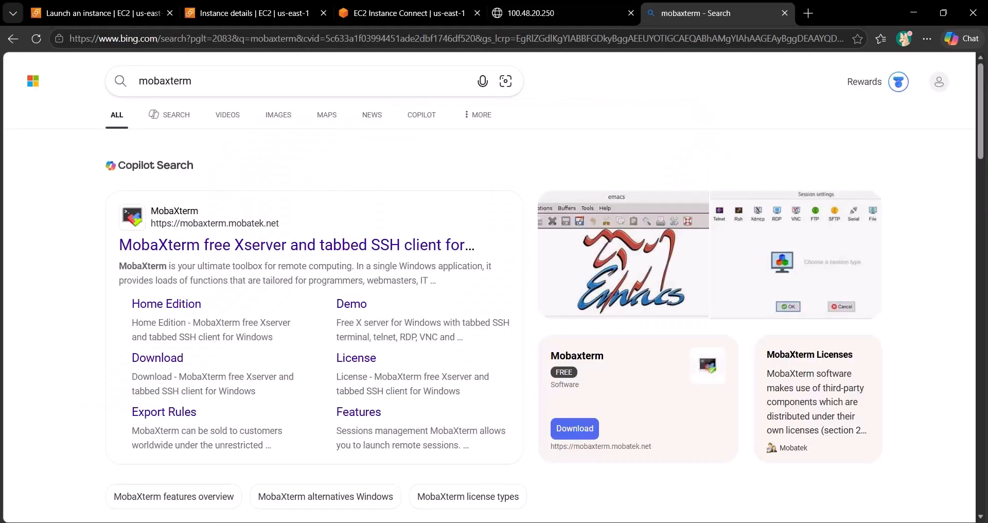
click(217, 247)
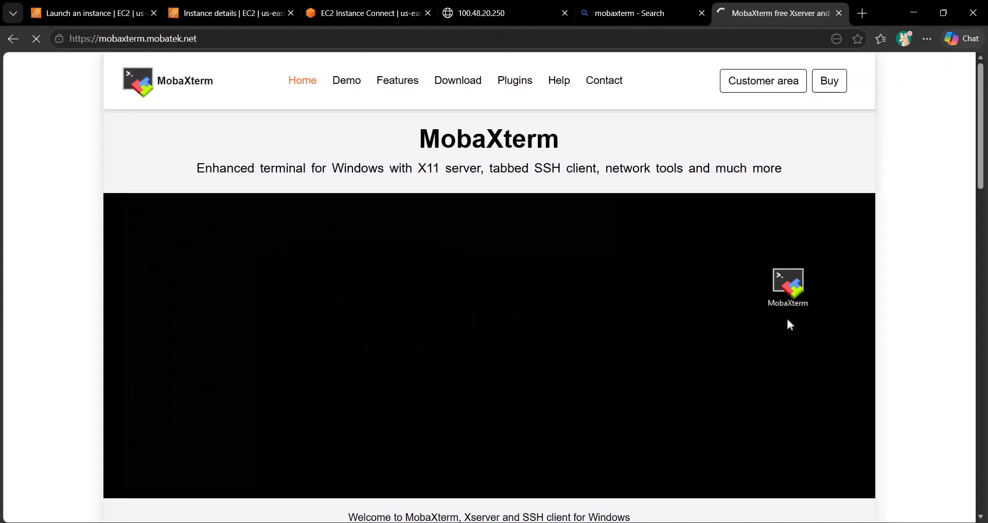
Step: Download the free MobaXterm Home Edition v26.2 as the Portable edition
click(457, 80)
scroll(494, 309, down, 5)
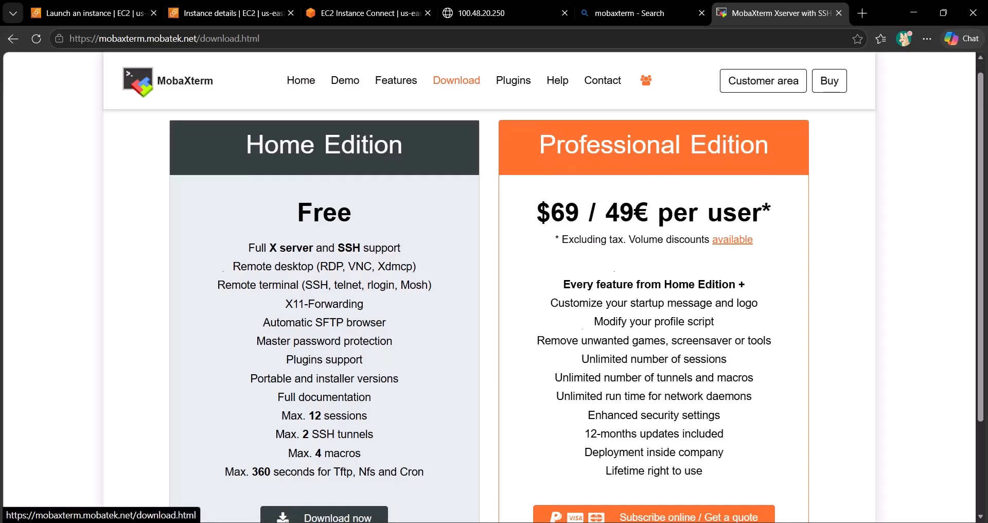
click(325, 399)
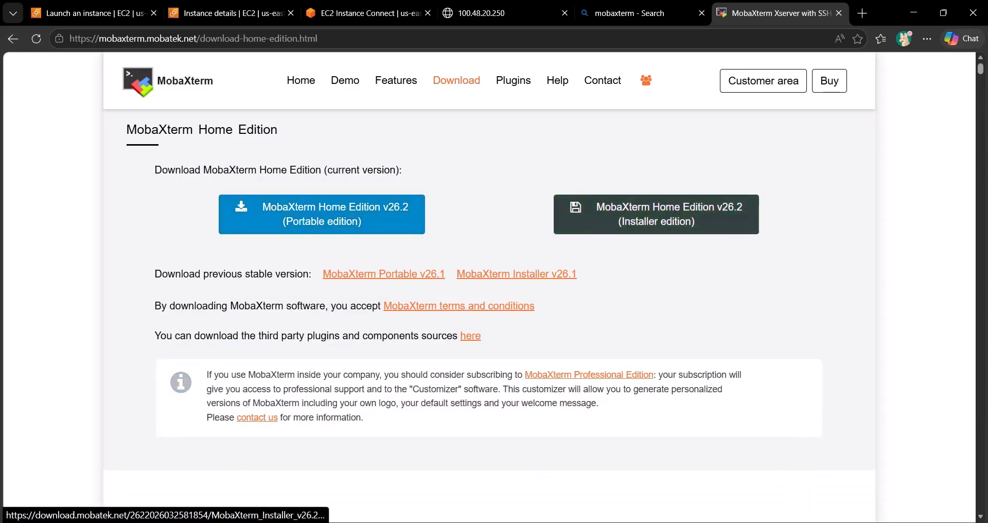
click(321, 214)
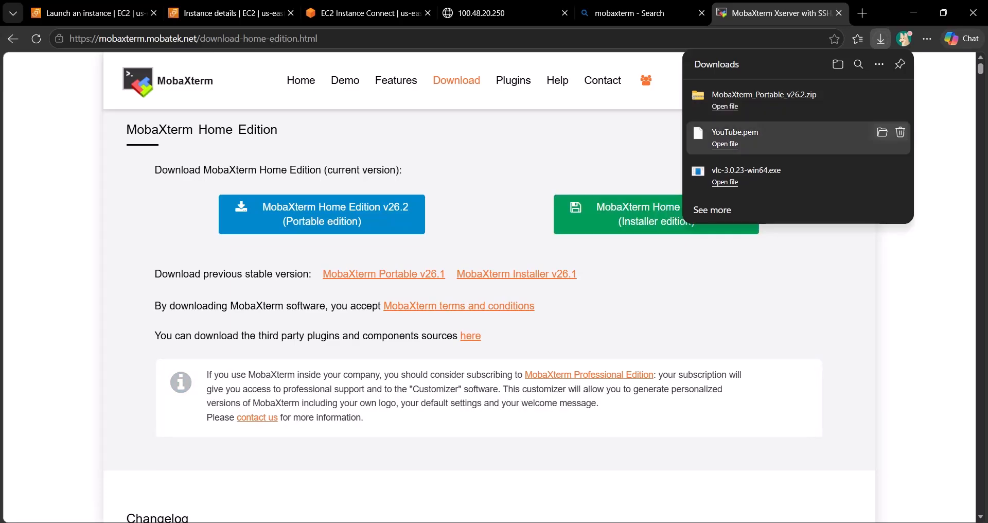
Step: Show the downloaded MobaXterm_Portable_v26.2 archive in File Explorer and extract its contents into the Downloads folder with WinRAR
click(883, 94)
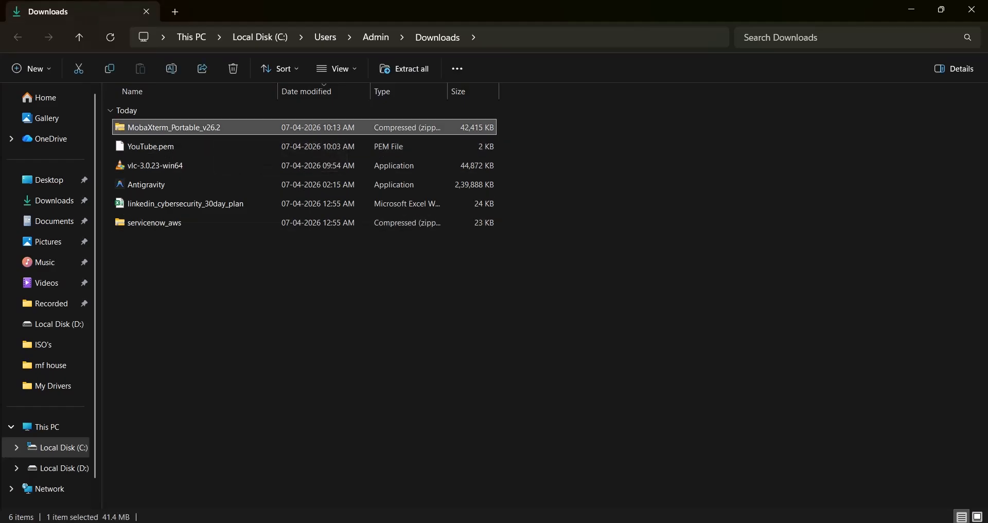
right_click(215, 127)
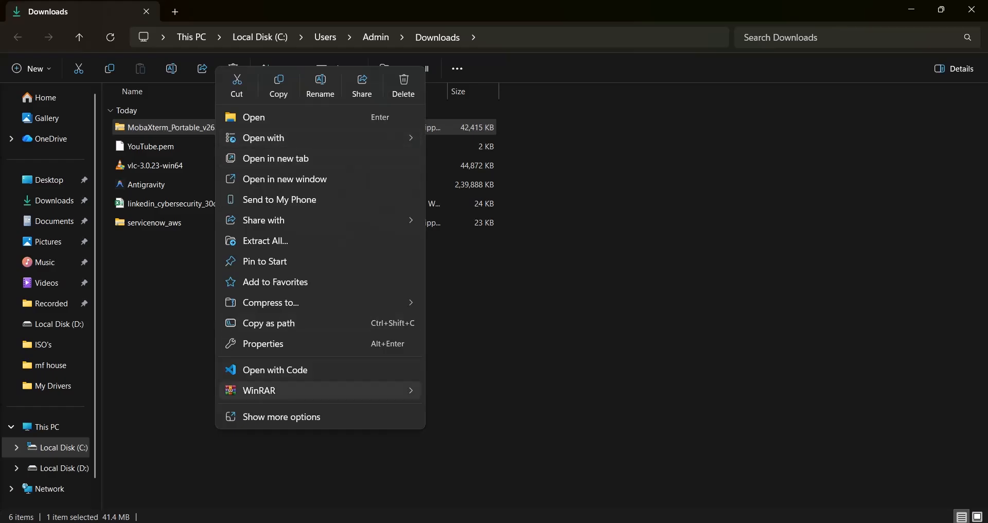
mouse_move(289, 390)
click(515, 433)
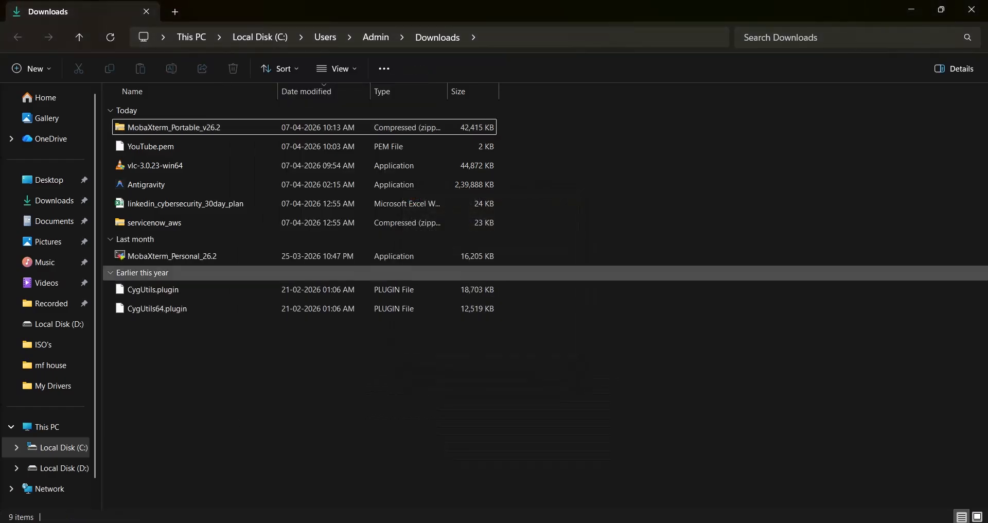
Step: Launch MobaXterm_Personal_26.2, start a new session and allow the embedded X11 server through Windows Firewall
double_click(180, 256)
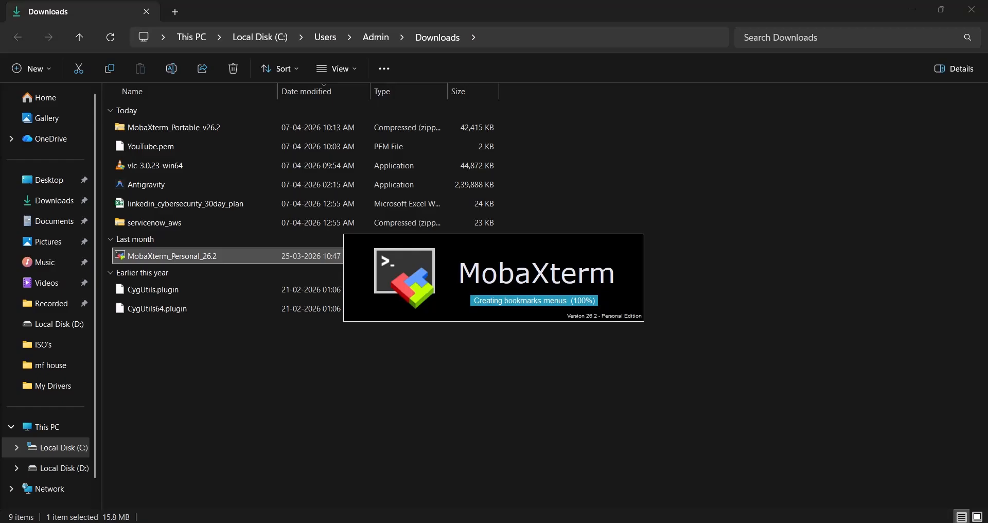
click(739, 108)
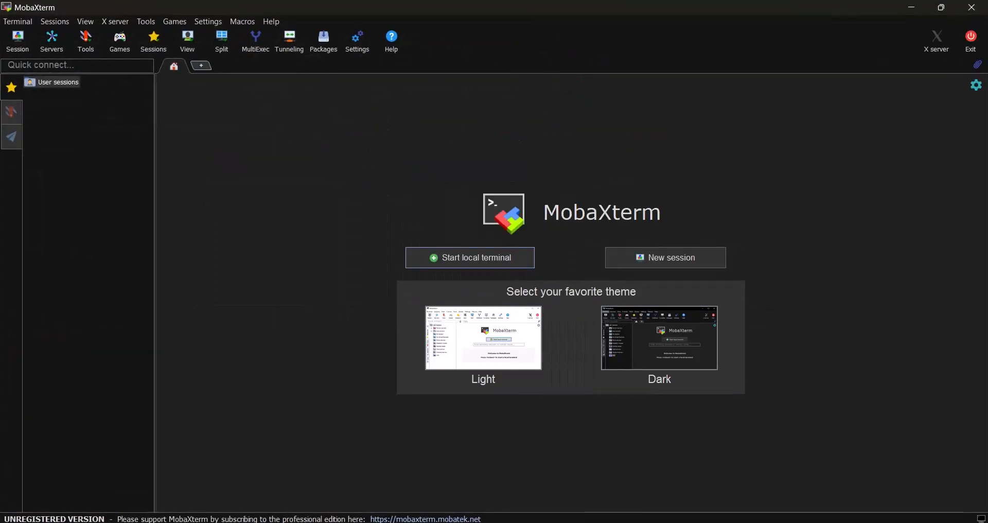
click(17, 41)
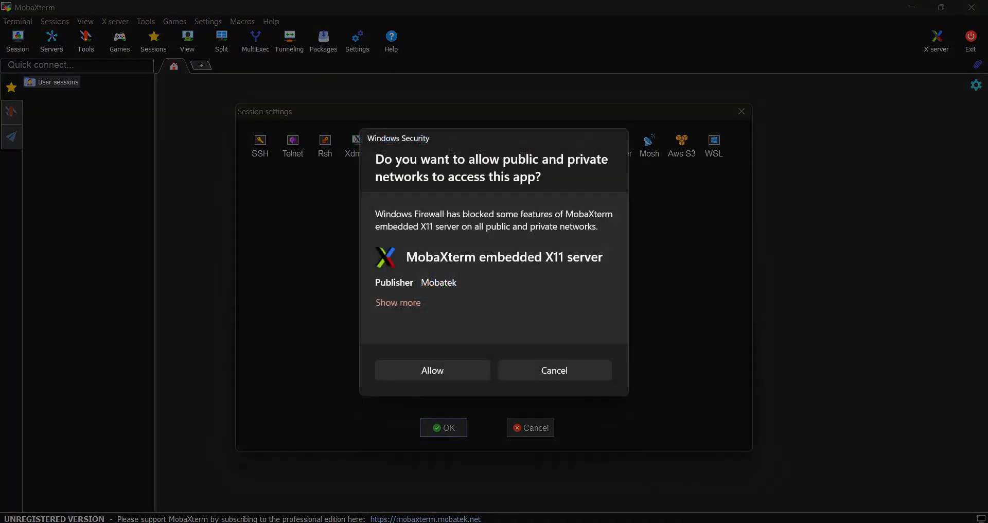
click(433, 370)
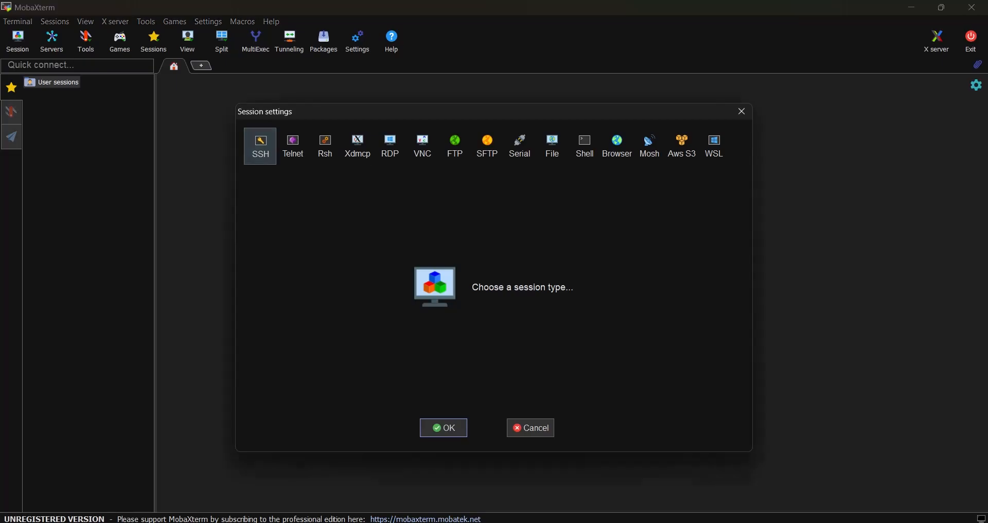
Step: Choose the SSH session type and set the remote host to 100.48.20.250 and the username to ubuntu
click(260, 146)
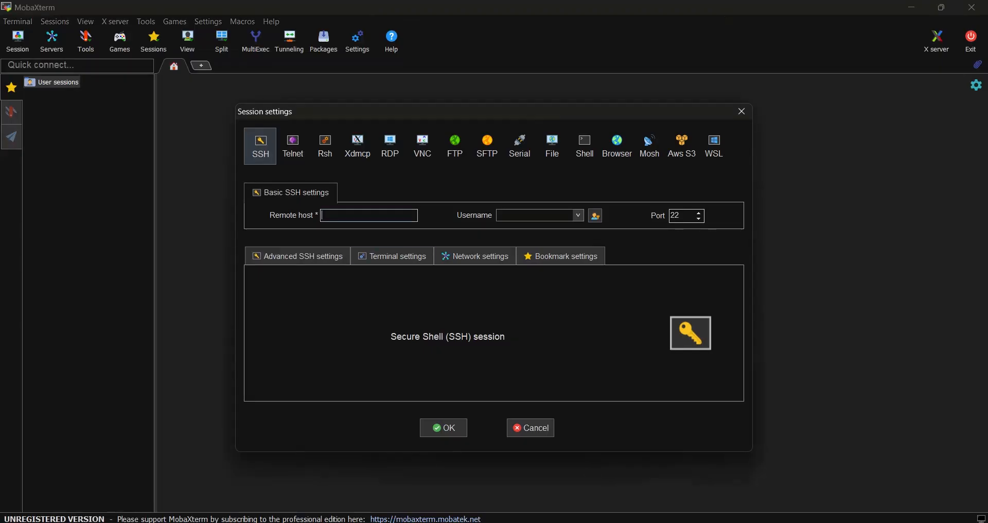
text(100.48.20.250)
click(536, 215)
text(ubuntu)
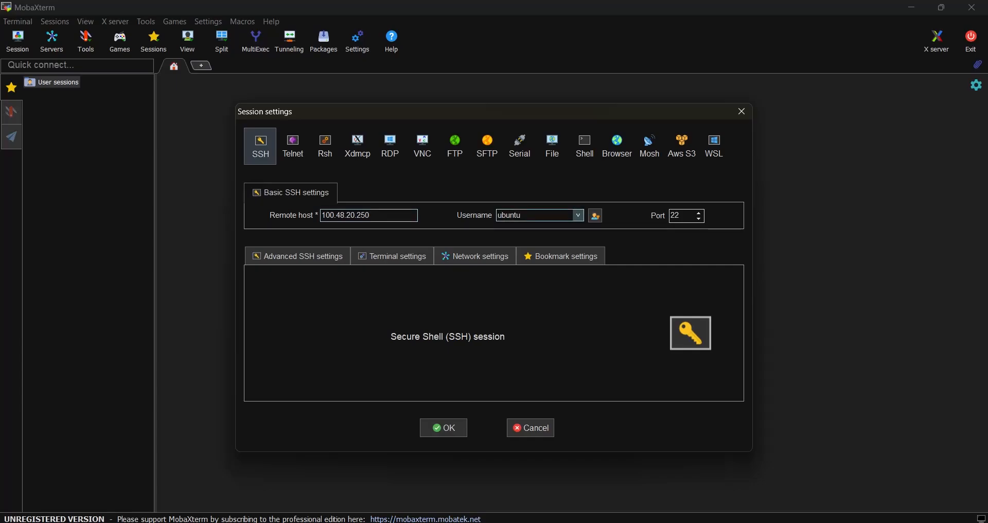
Step: Set the SSH session to use the YouTube.pem private key from Downloads, then connect and accept the server's identity
click(297, 256)
click(291, 362)
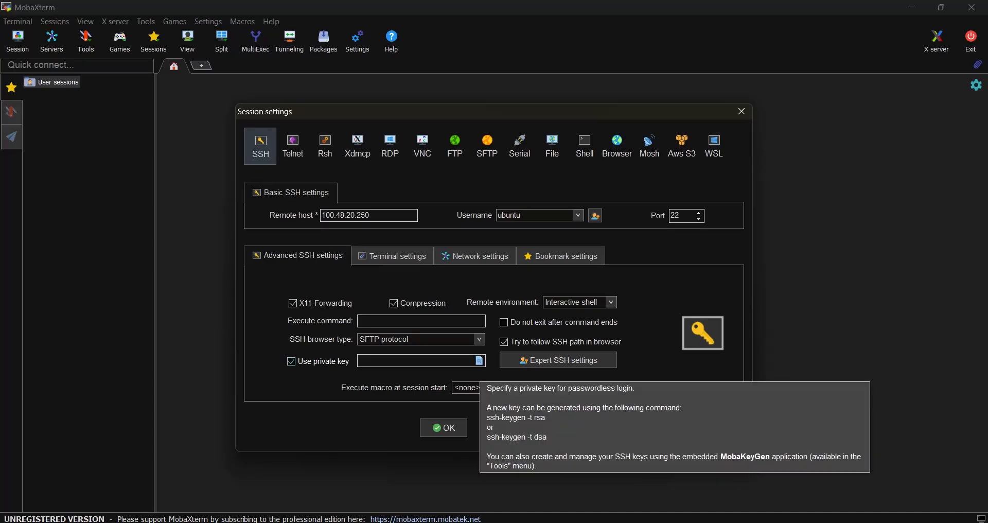
click(479, 361)
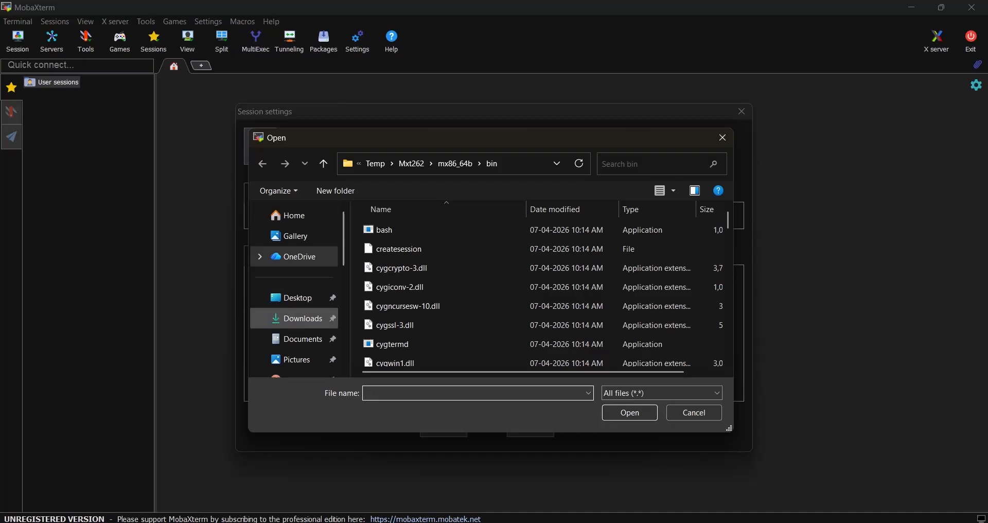
click(299, 318)
double_click(399, 265)
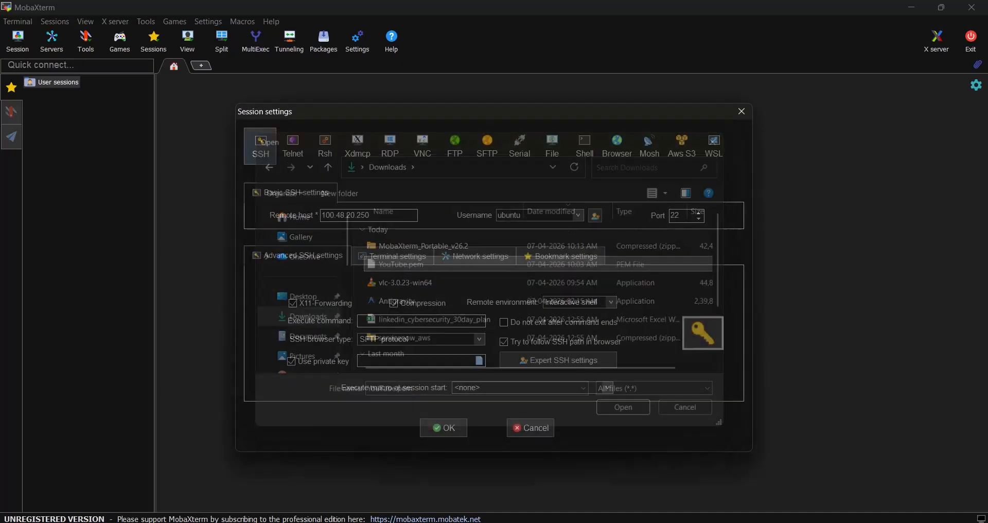
key(Return)
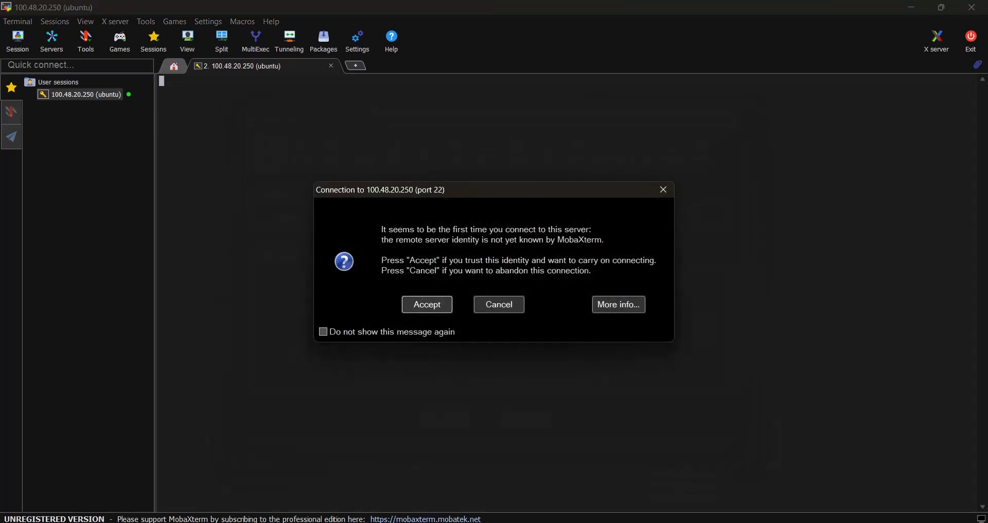
click(427, 304)
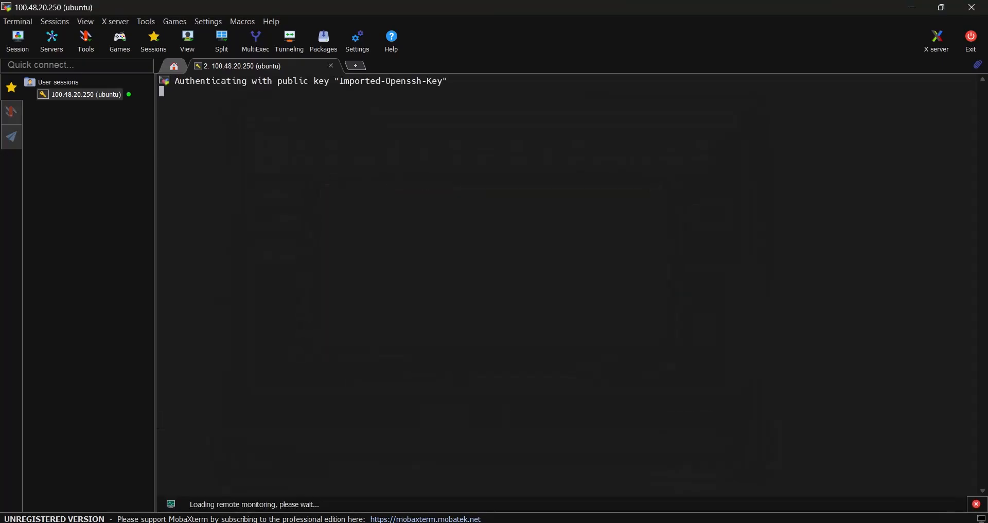
Step: Enlarge the terminal text, collapse the session sidebar and switch to the root user with sudo su
scroll(568, 286, up, 9)
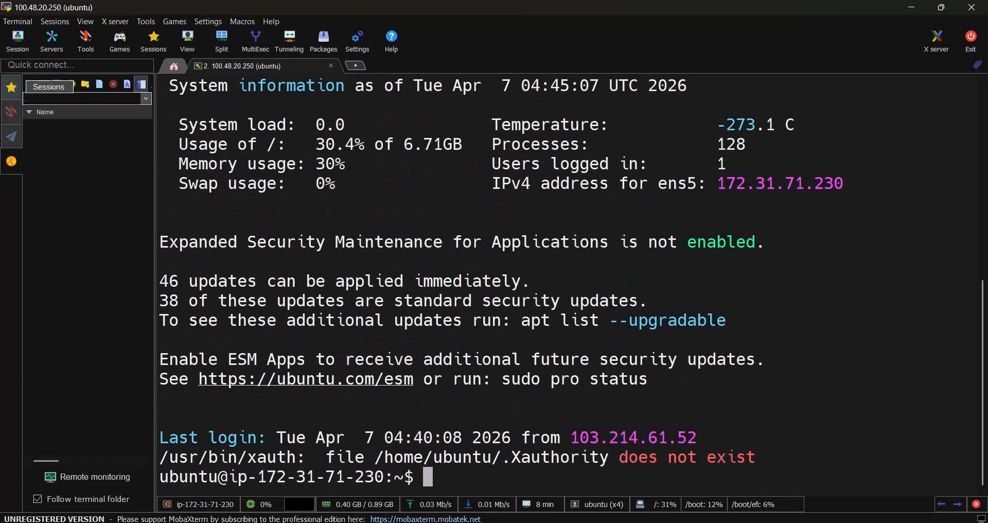
click(12, 161)
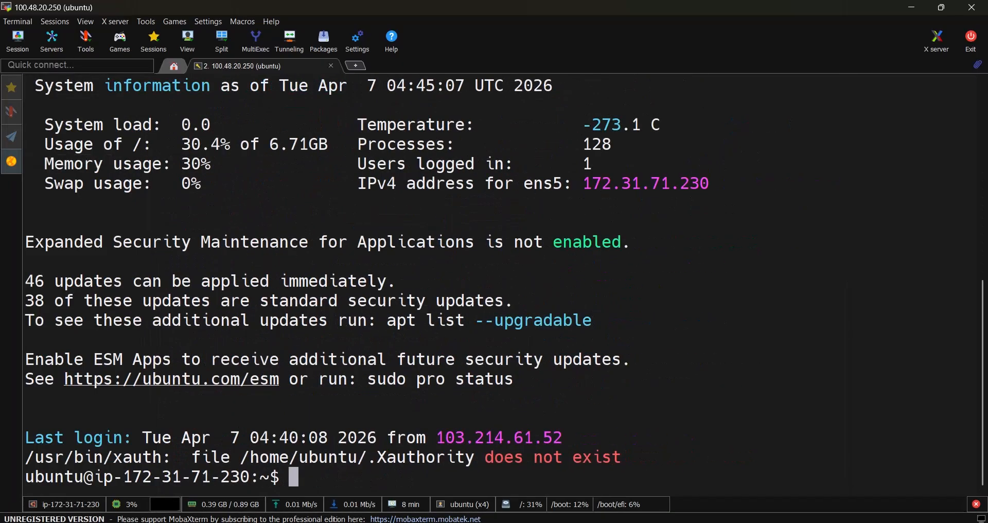
text(sudo su)
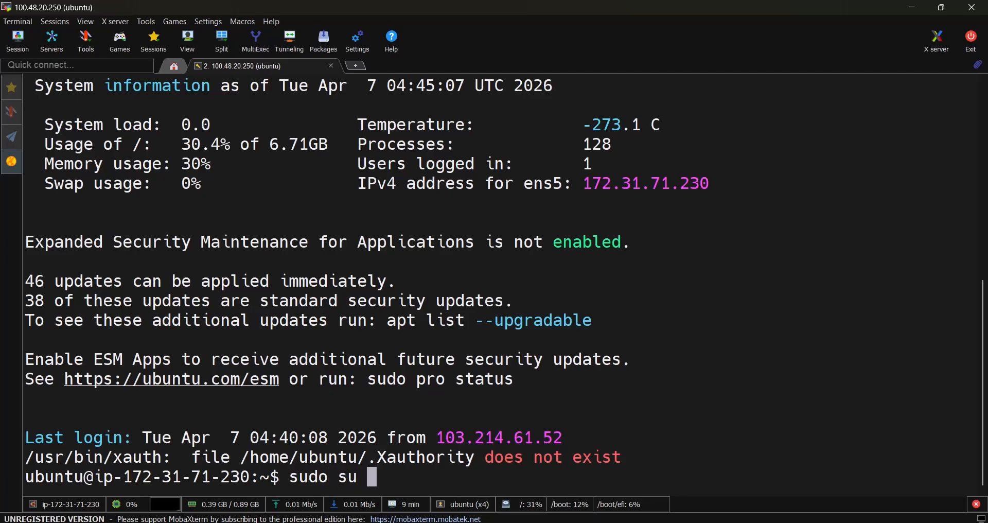
key(Return)
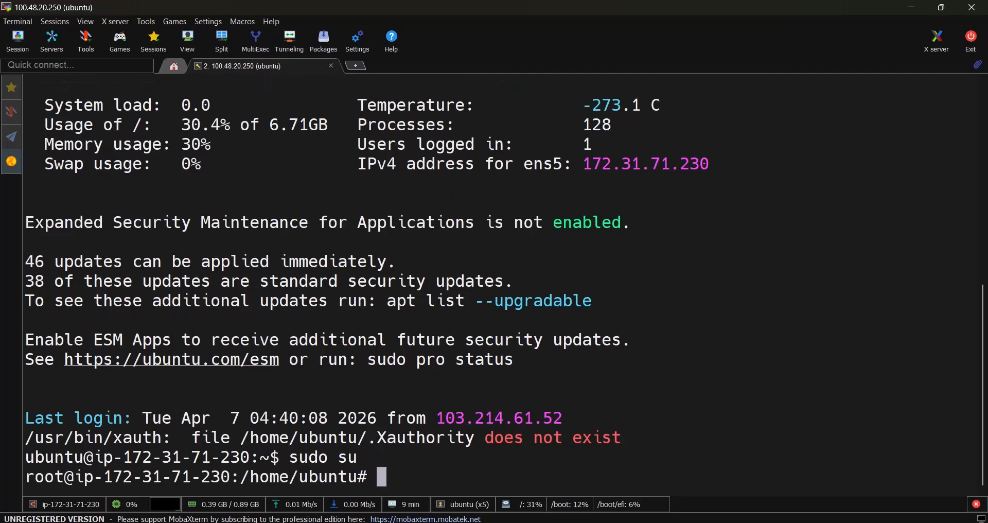
Step: Duplicate the 100.48.20.250 SSH session tab and set the duplicate's tab colour to red
right_click(271, 67)
click(306, 95)
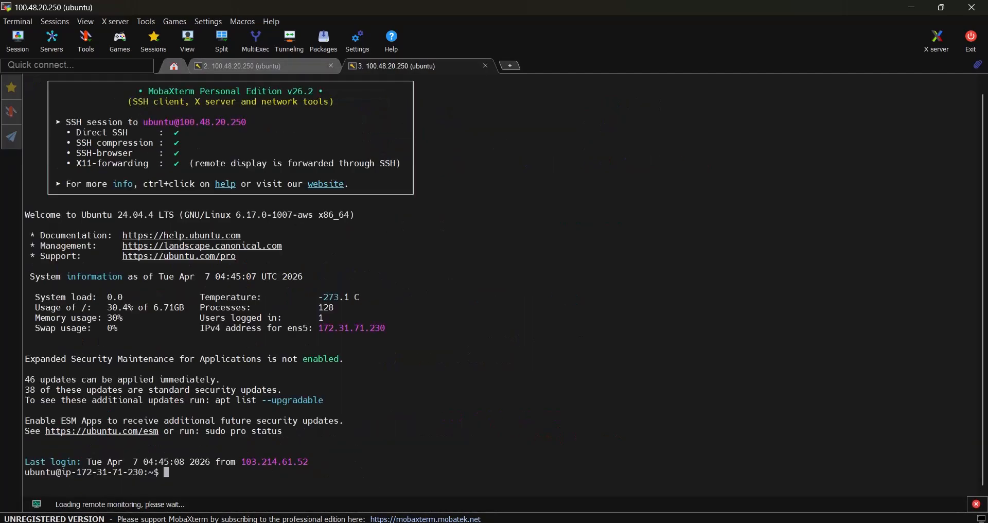
right_click(392, 66)
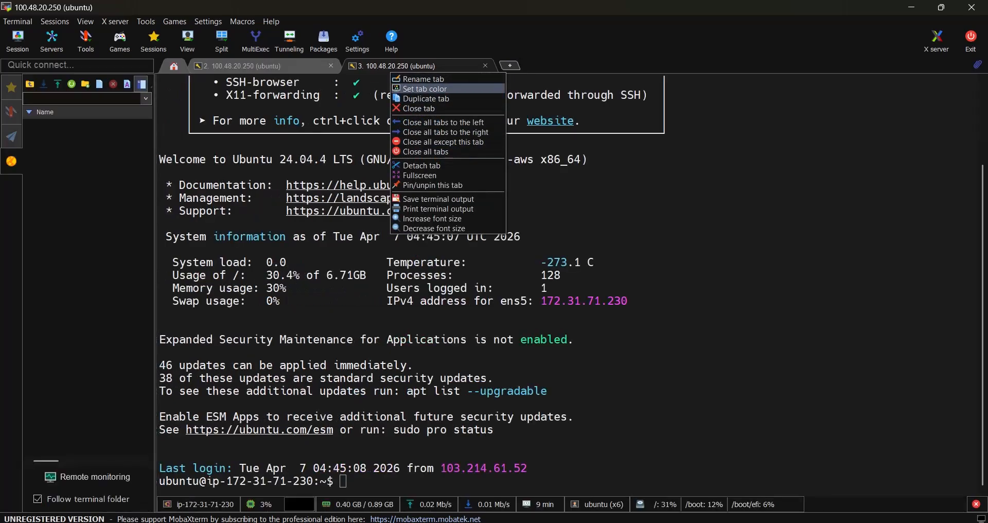
click(424, 88)
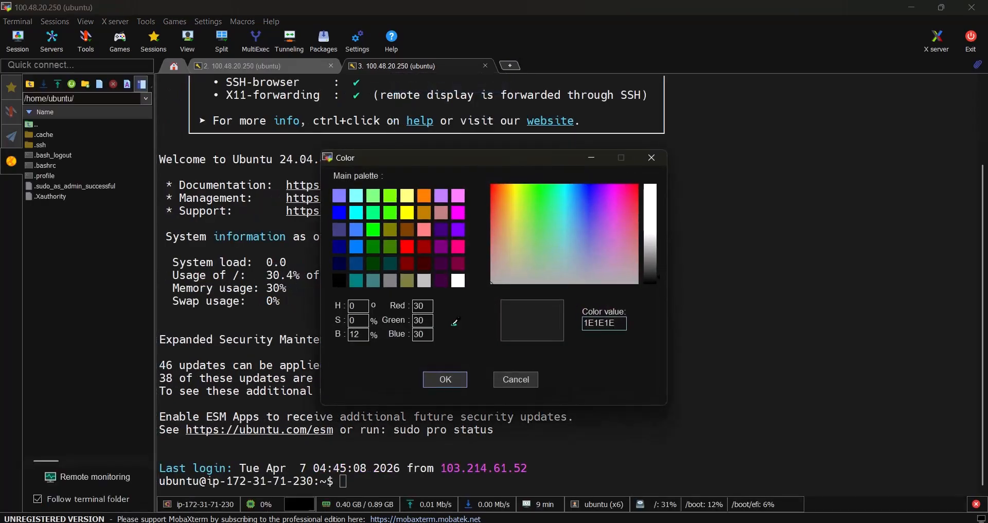
click(407, 246)
click(445, 380)
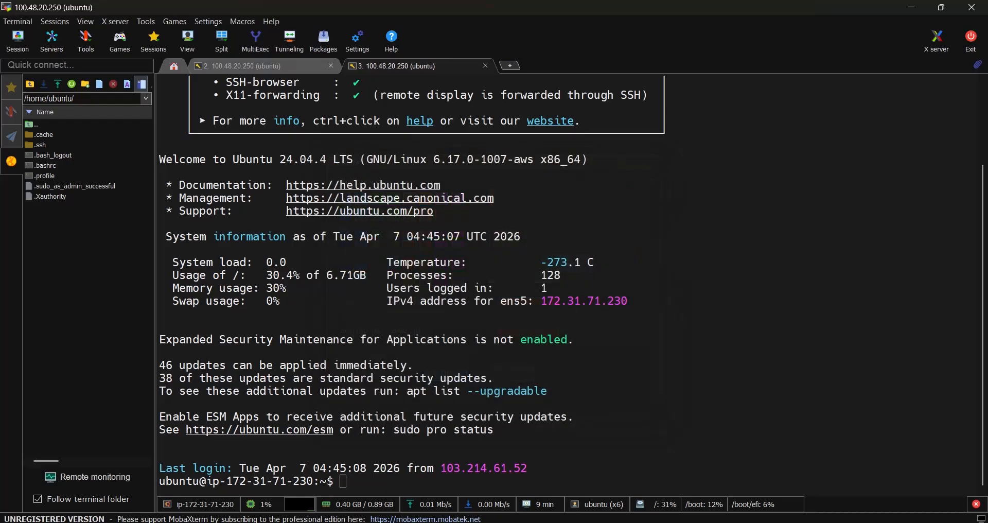
Step: Set the tab colour of the original 100.48.20.250 session to bright green
click(284, 67)
right_click(284, 67)
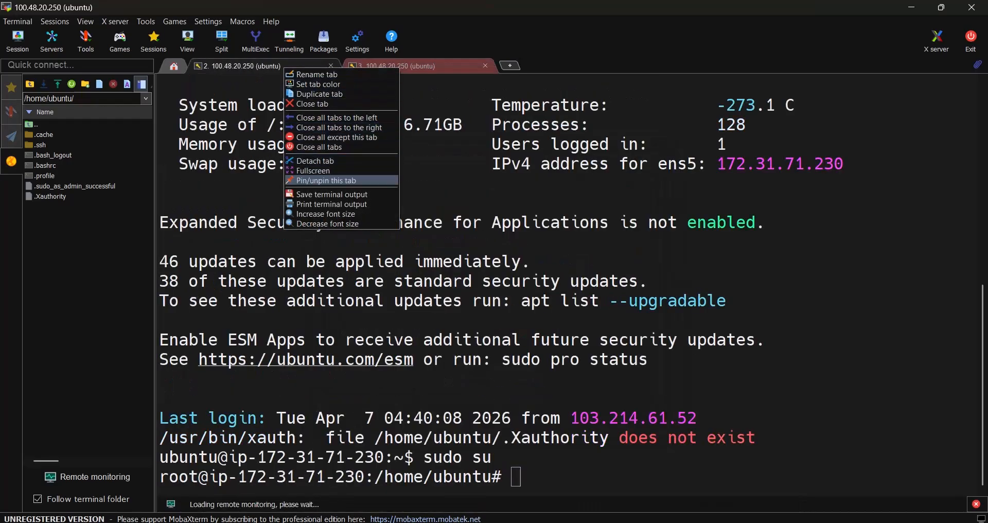
click(320, 83)
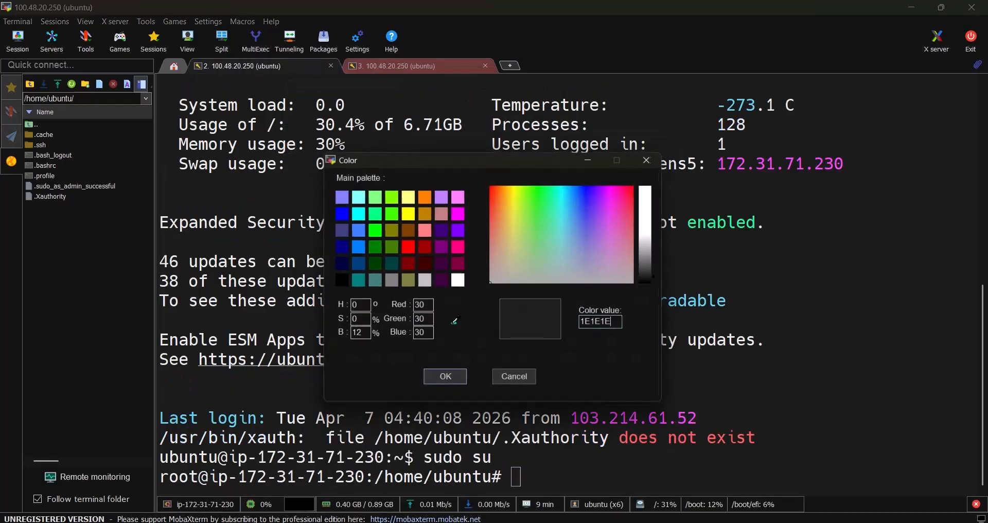
click(373, 230)
click(446, 379)
Step: View the red duplicated session in fullscreen and return it to the normal window
click(415, 66)
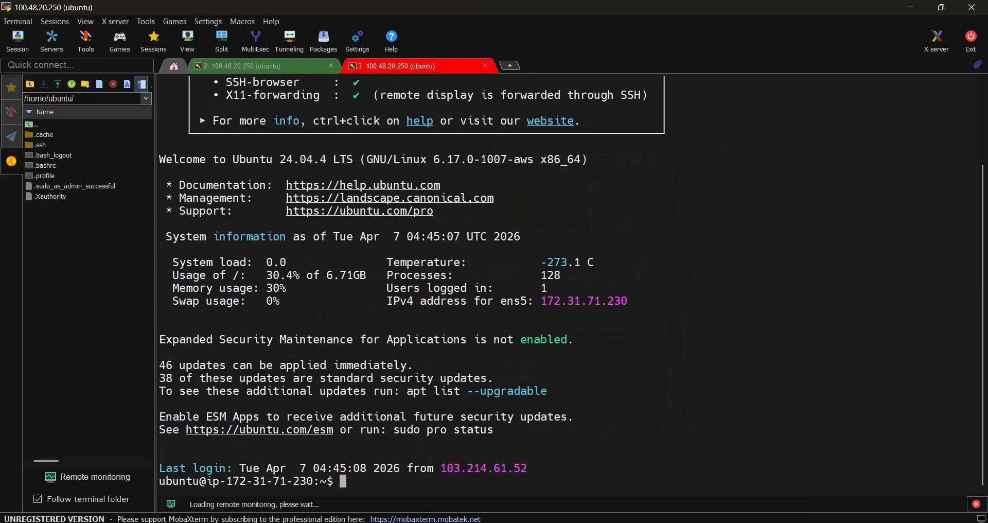
right_click(417, 67)
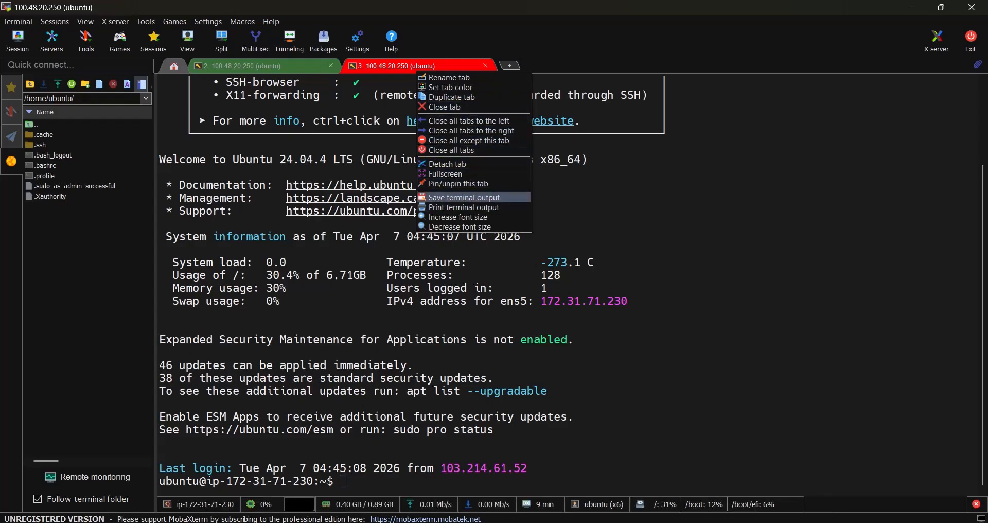
click(446, 173)
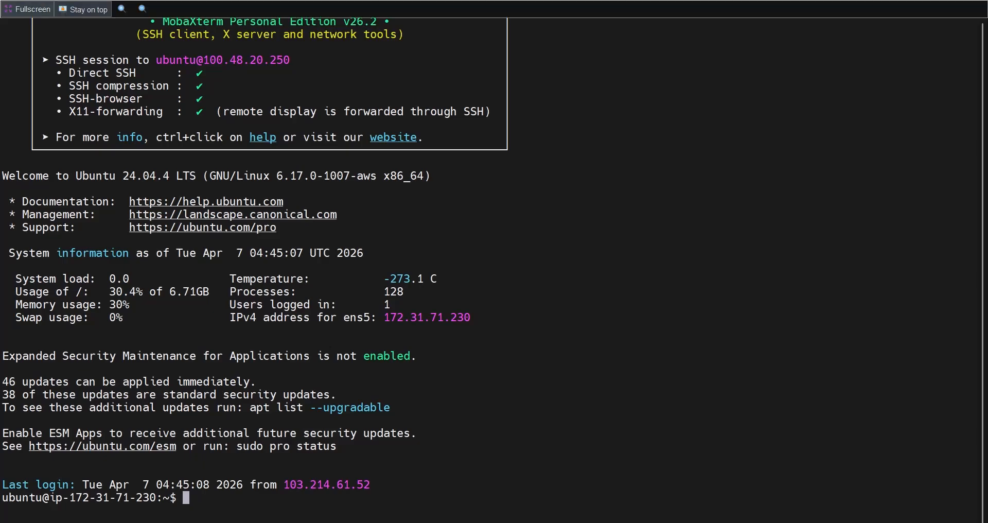
click(27, 8)
Step: Rename the red duplicated session tab to Duplicate
right_click(421, 66)
click(451, 72)
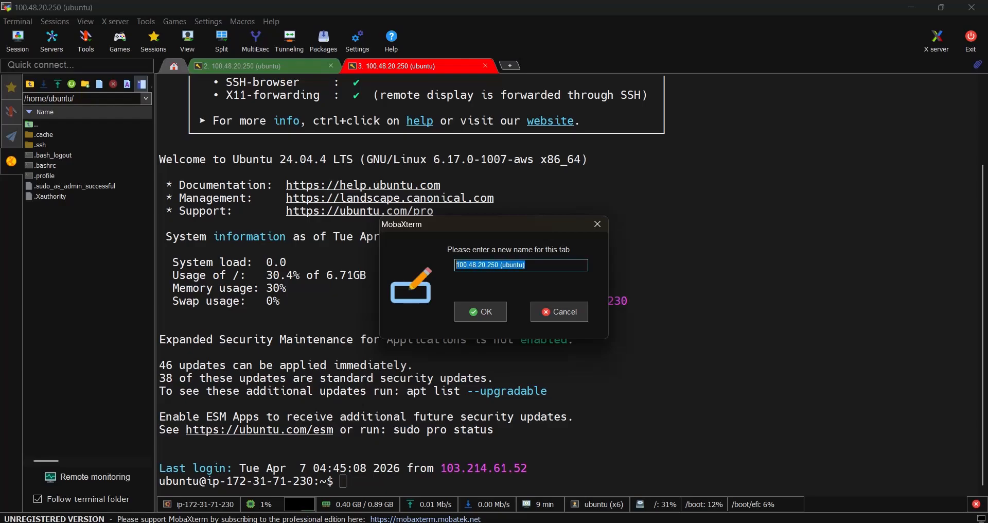
text(Duplicate)
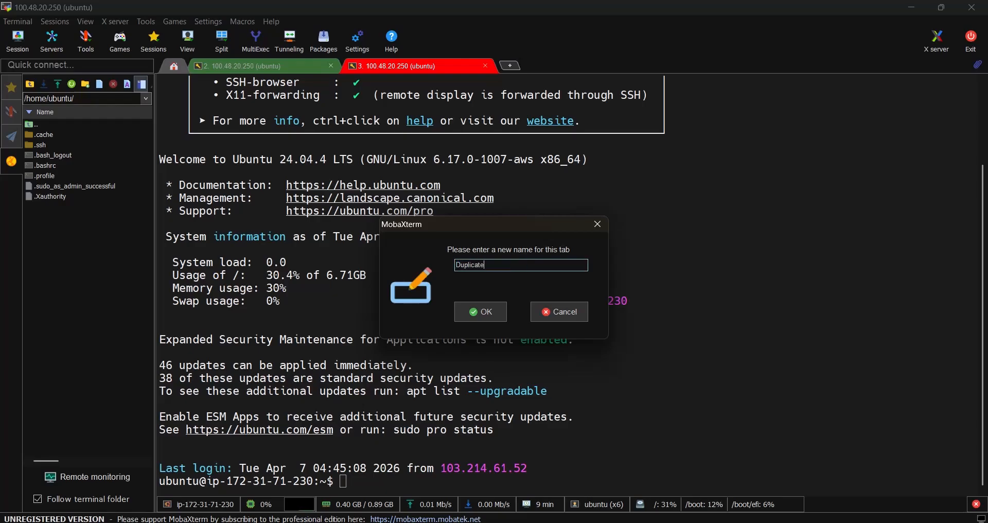
key(Return)
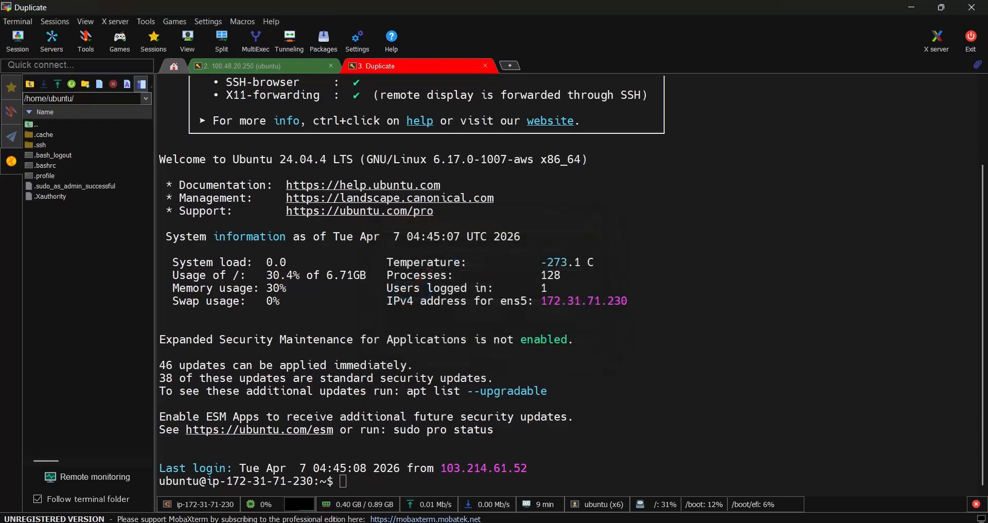
Step: Rename the green original session tab to Primary
right_click(291, 69)
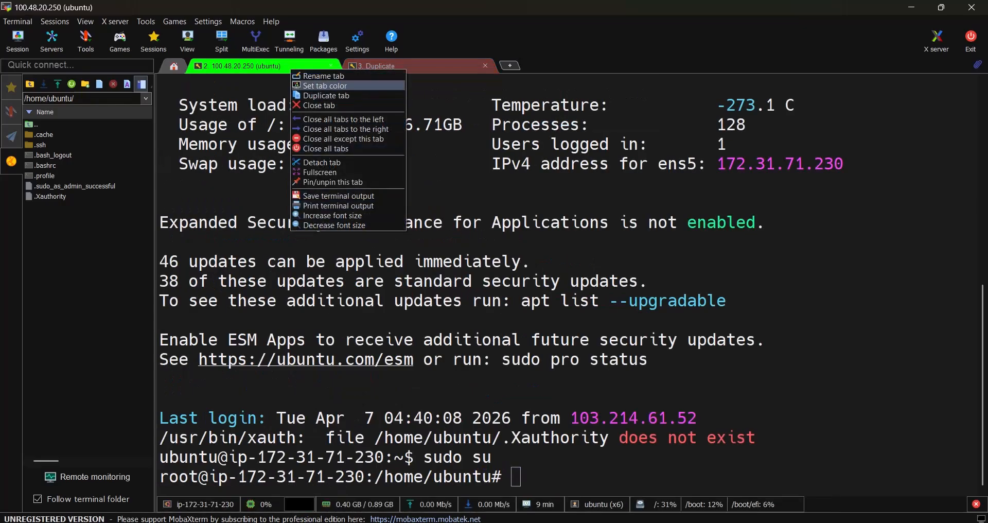
click(323, 76)
text(Primary)
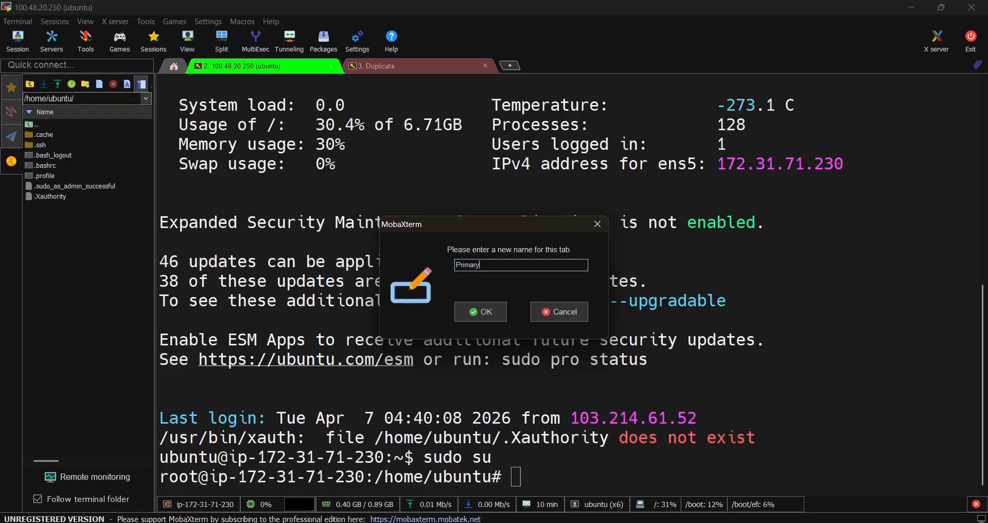
click(480, 311)
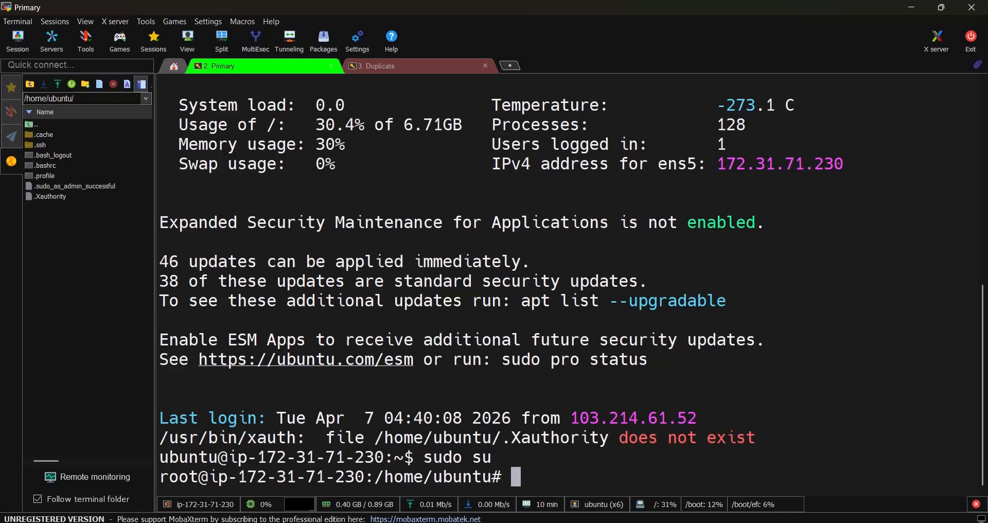
Step: Switch to the AWS console in the browser, terminate the YouTube EC2 instance and open the Instances list
key(alt+Tab)
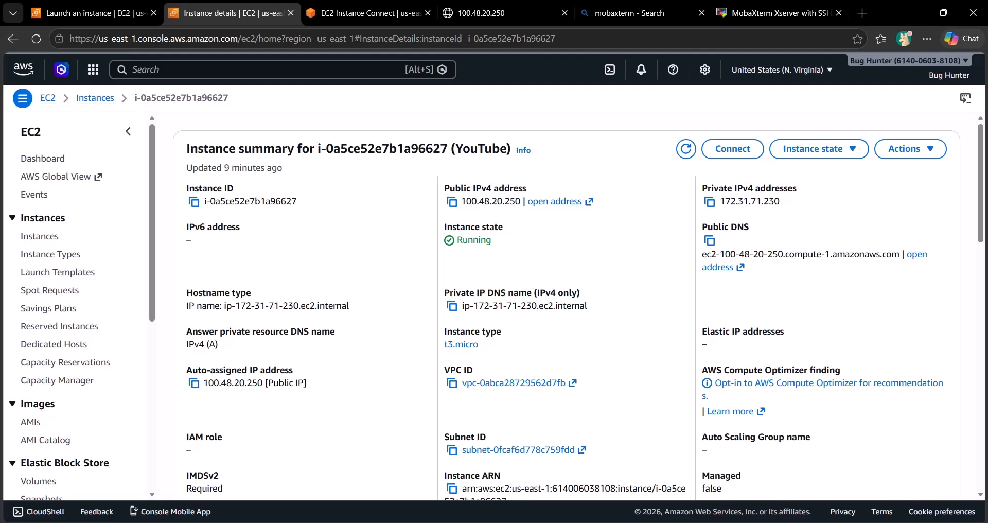
click(610, 69)
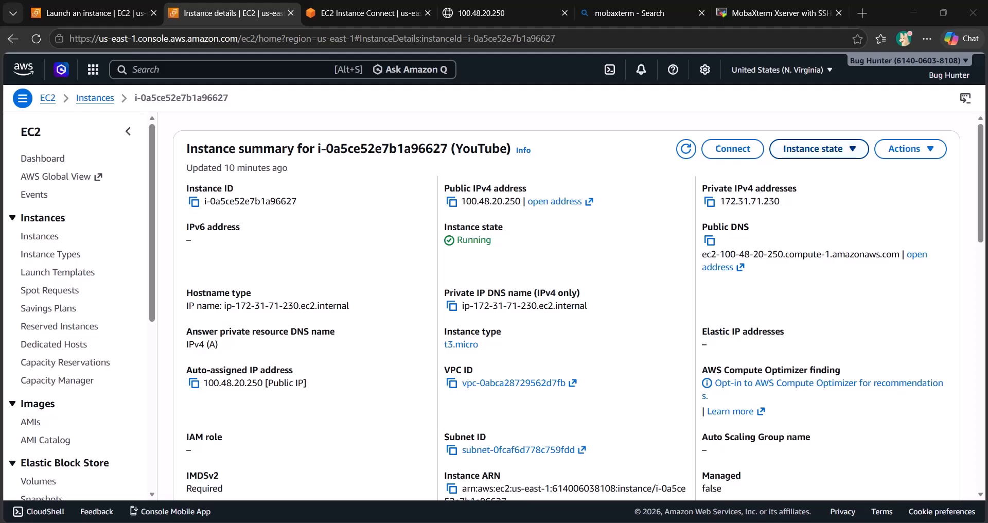
click(814, 148)
click(813, 249)
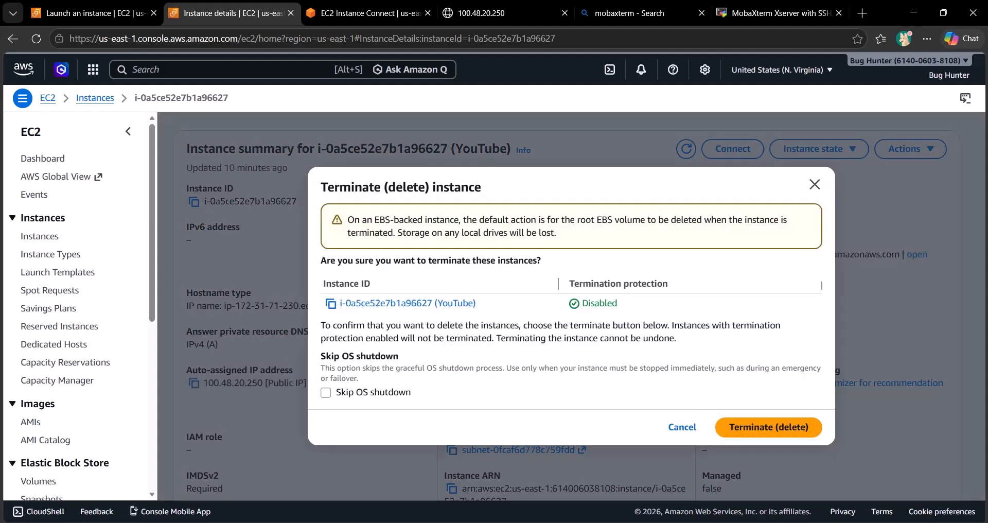
click(769, 426)
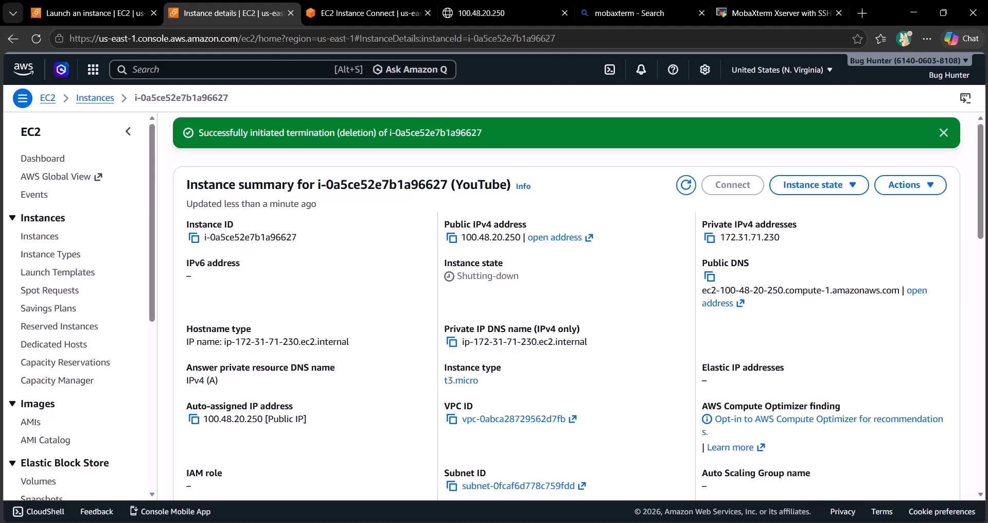
click(95, 98)
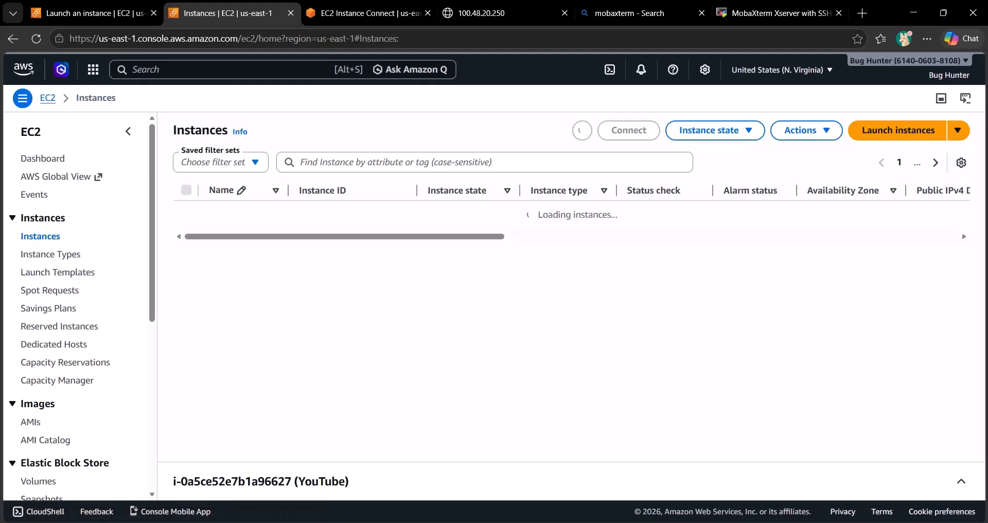